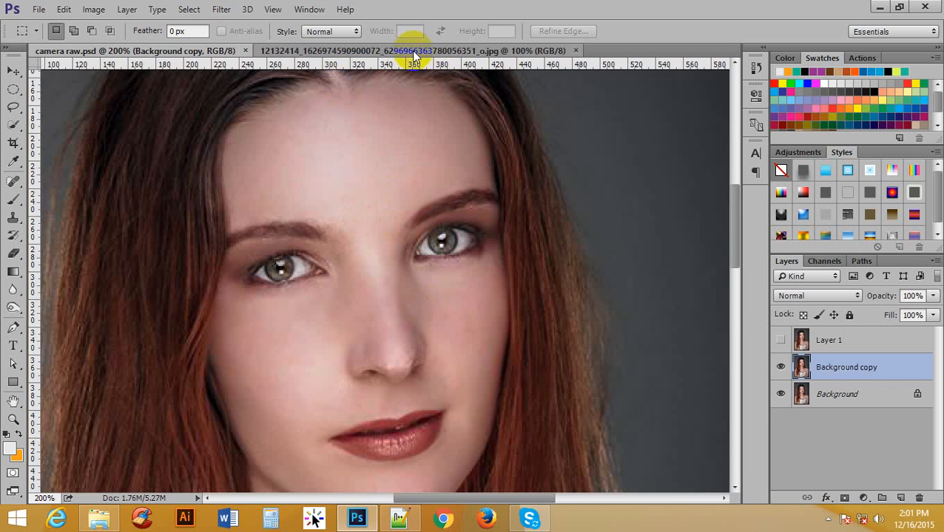
Compare the freckled skin in the original JPG portrait with the retouched version in camera raw.psd
left_click(385, 50)
left_click(377, 147)
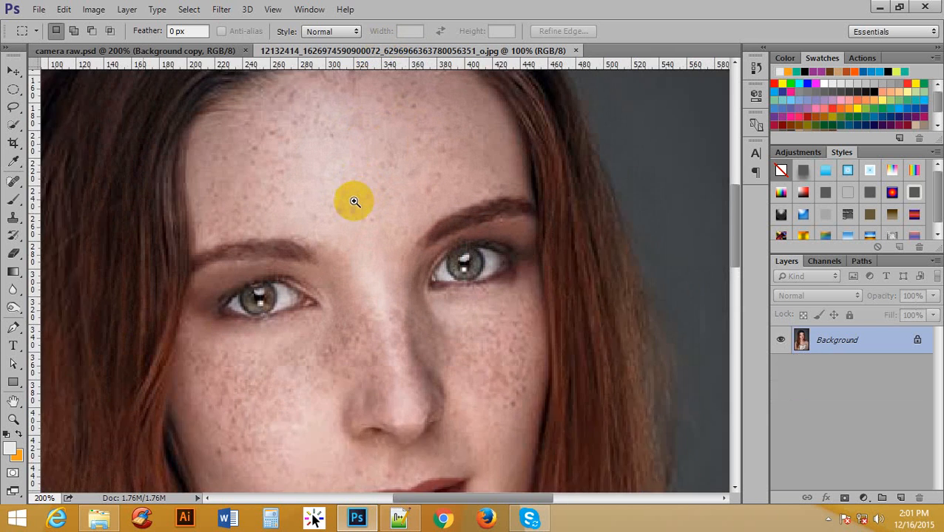
left_click(353, 200)
left_click(166, 51)
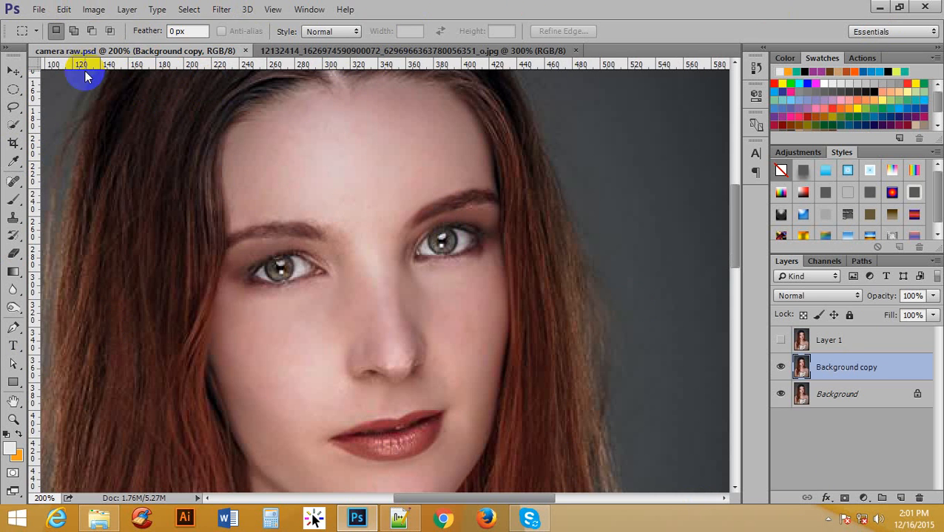
Try the darkest interface color theme in the preferences and switch back to the light gray one
left_click(65, 9)
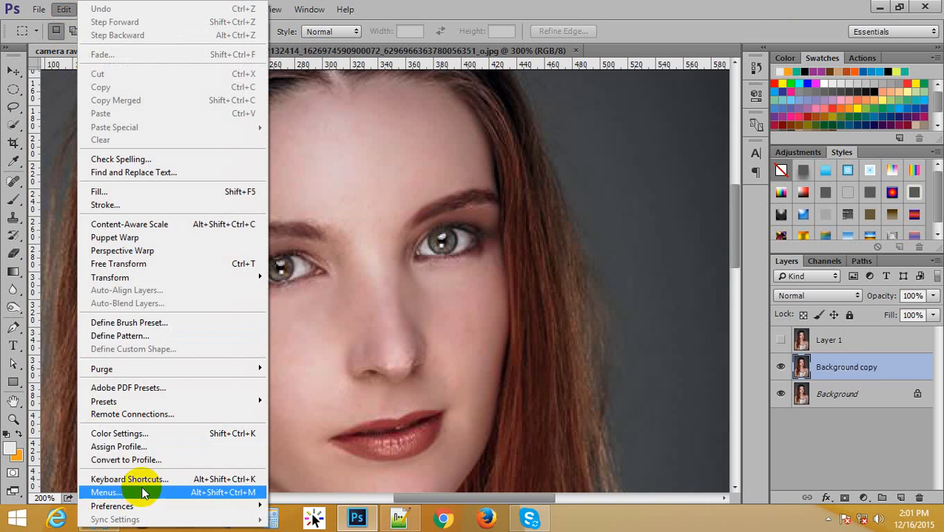
mouse_move(158, 505)
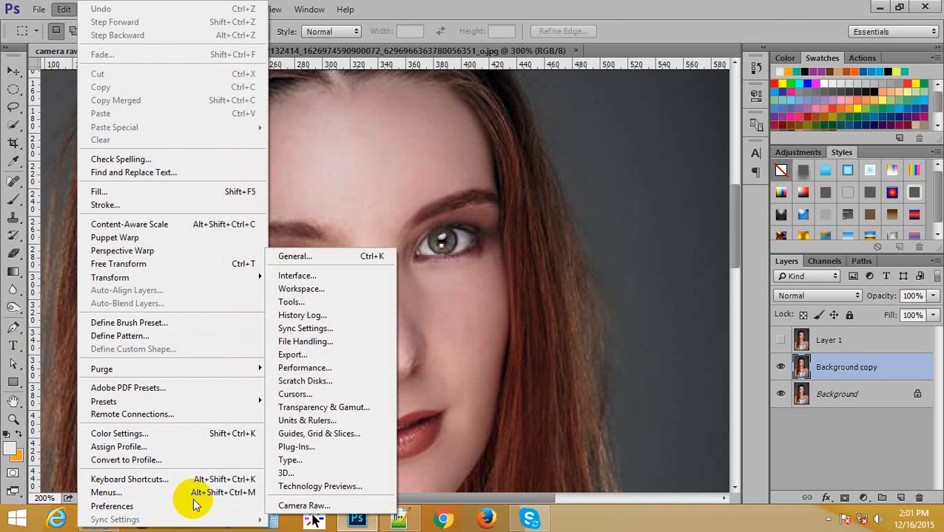
left_click(343, 257)
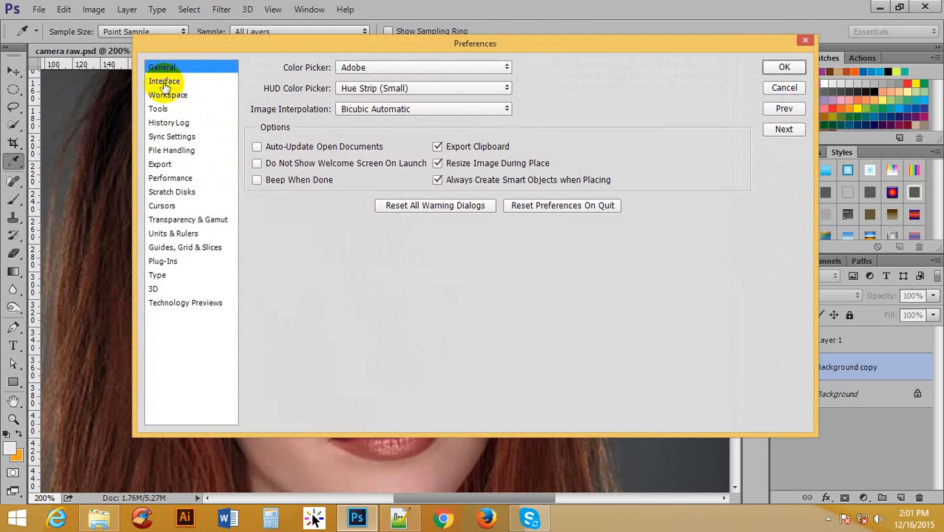
left_click(163, 83)
left_click(323, 88)
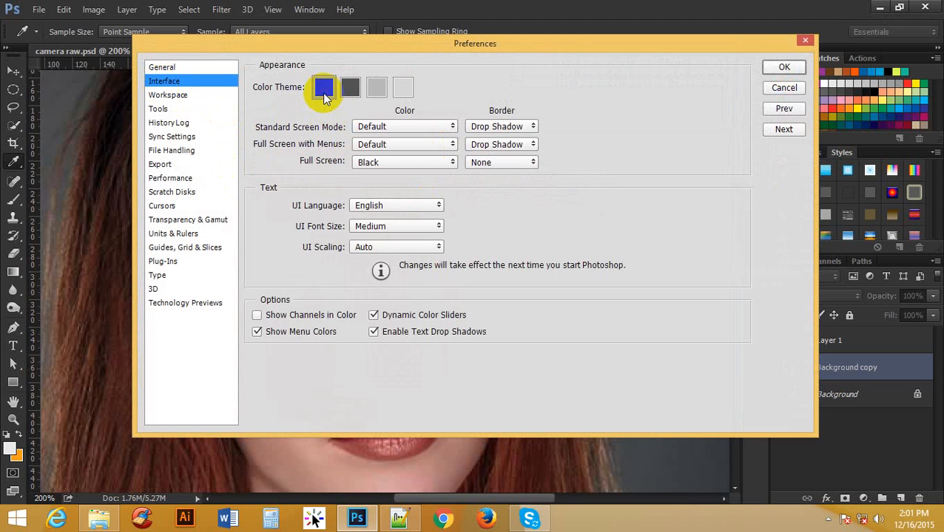
left_click(323, 87)
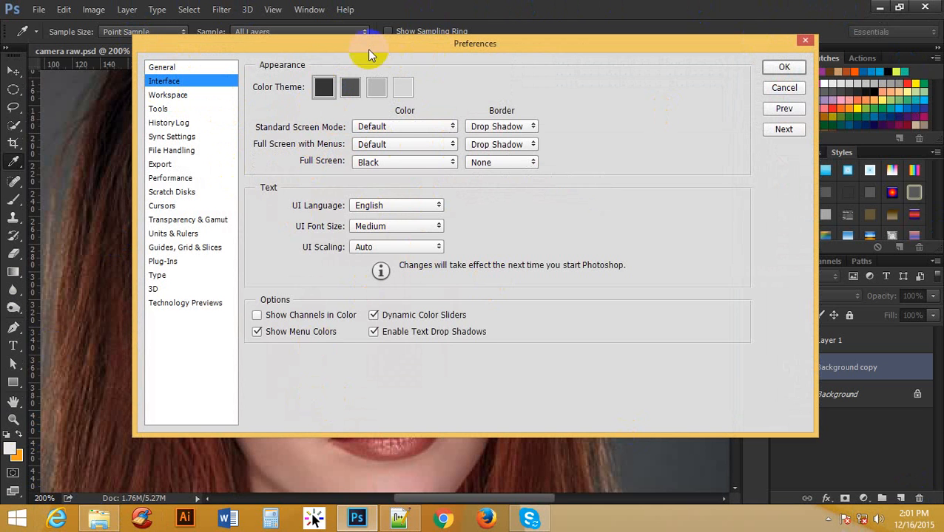
left_click(374, 92)
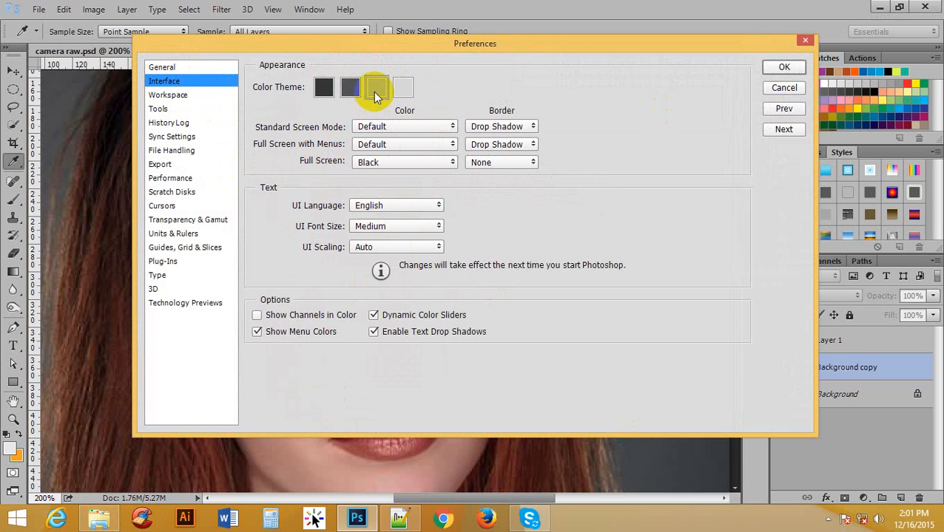
left_click(784, 67)
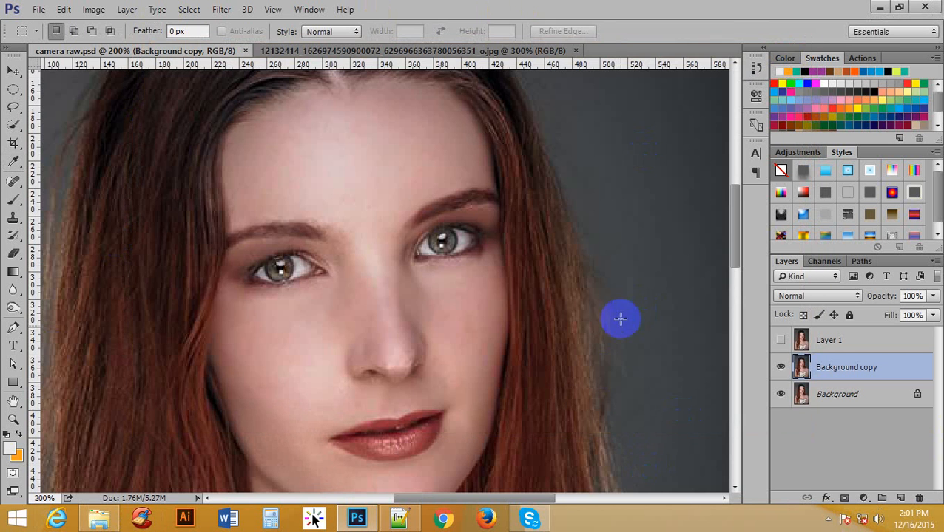
Duplicate the Background layer in the original freckled JPG portrait
left_click(449, 135, "ctrl+alt")
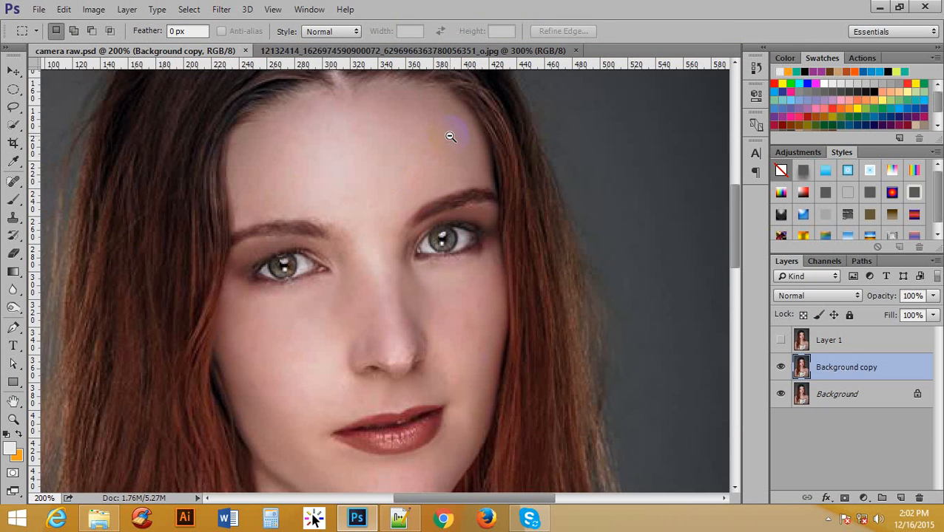
left_click(370, 52)
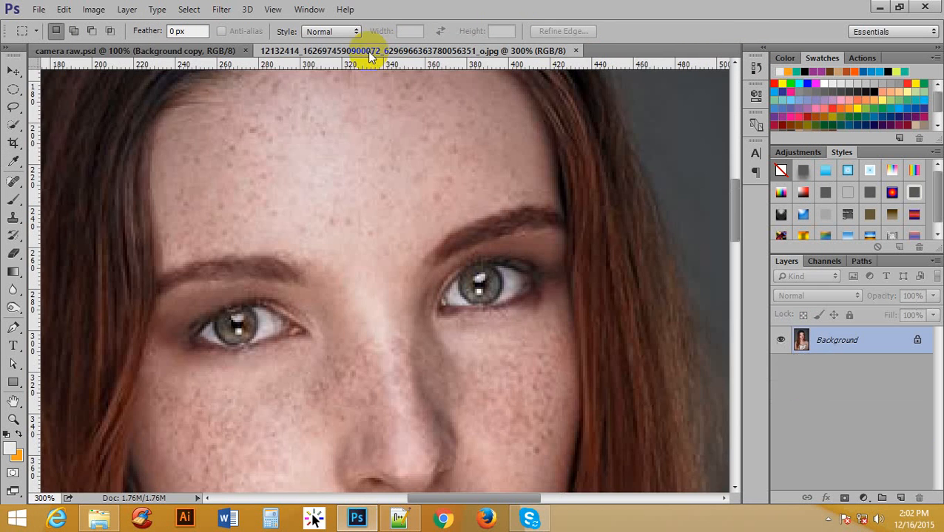
left_click(427, 196, "ctrl+alt")
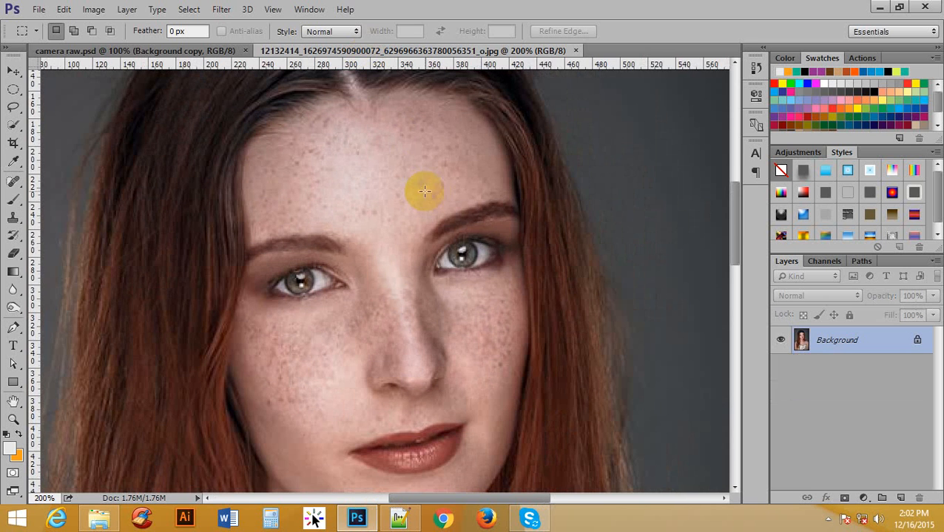
left_click(13, 71)
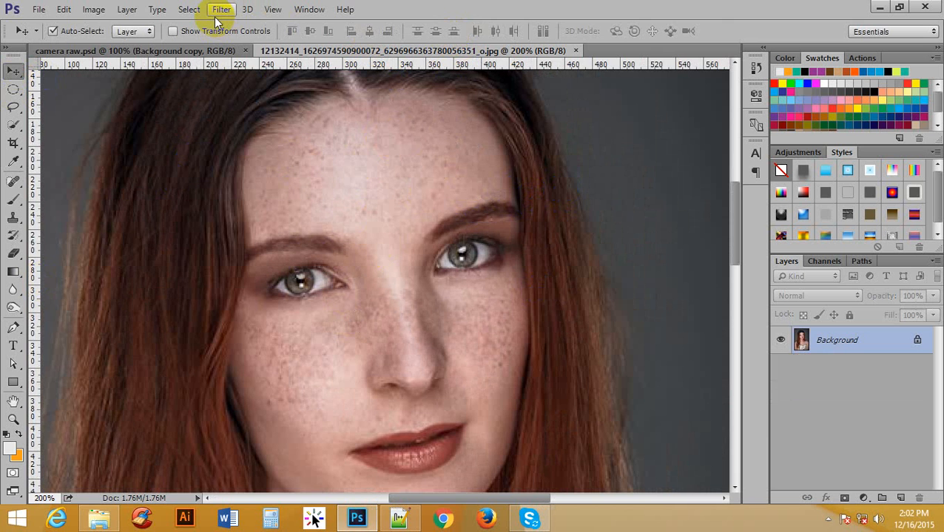
key("ctrl")
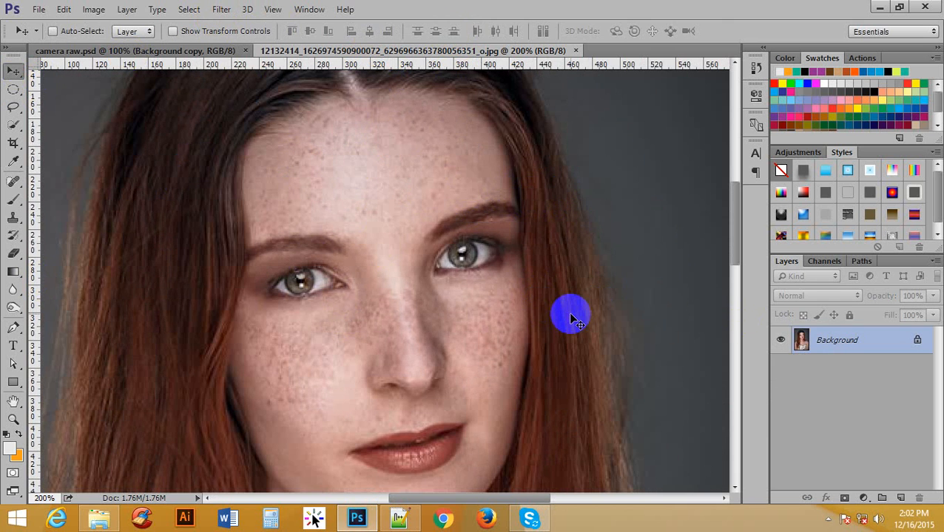
key("ctrl+j")
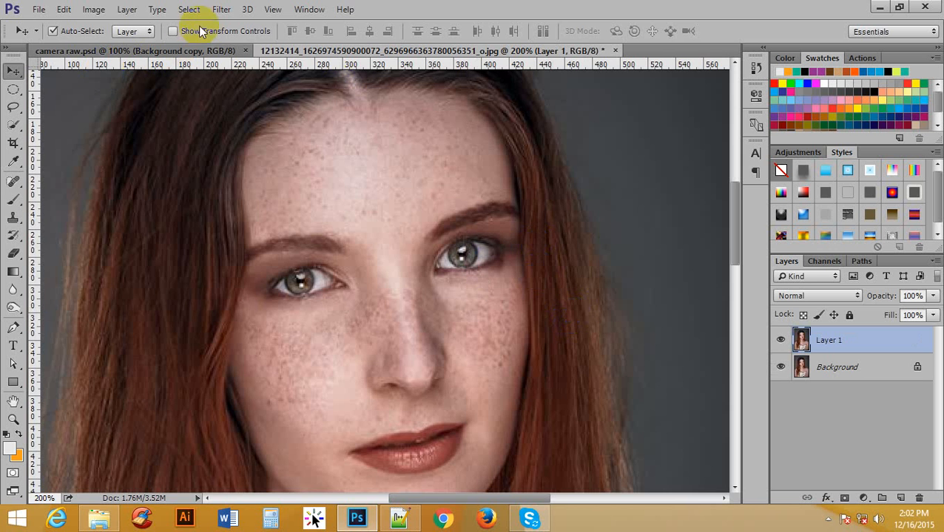
Open the duplicated layer in the Camera Raw Filter and activate the Adjustment Brush with the face enlarged to 100%
left_click(222, 10)
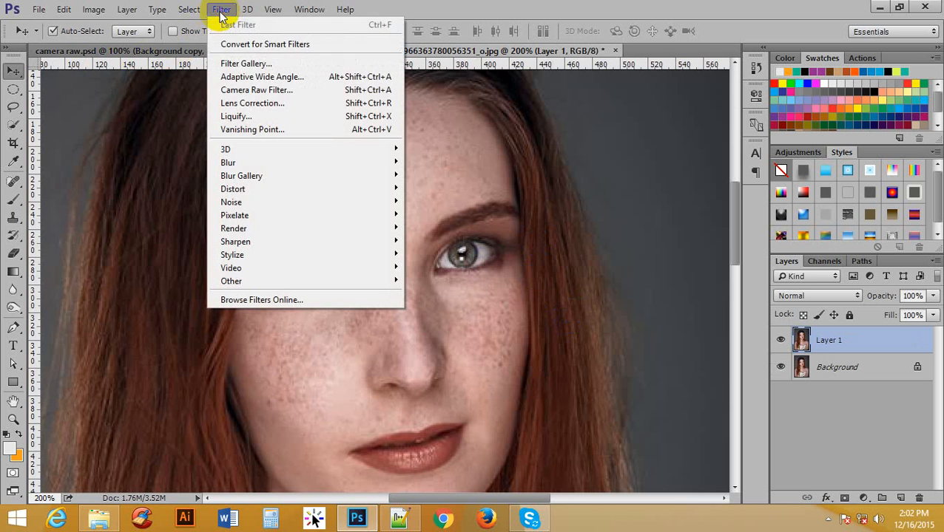
left_click(252, 91)
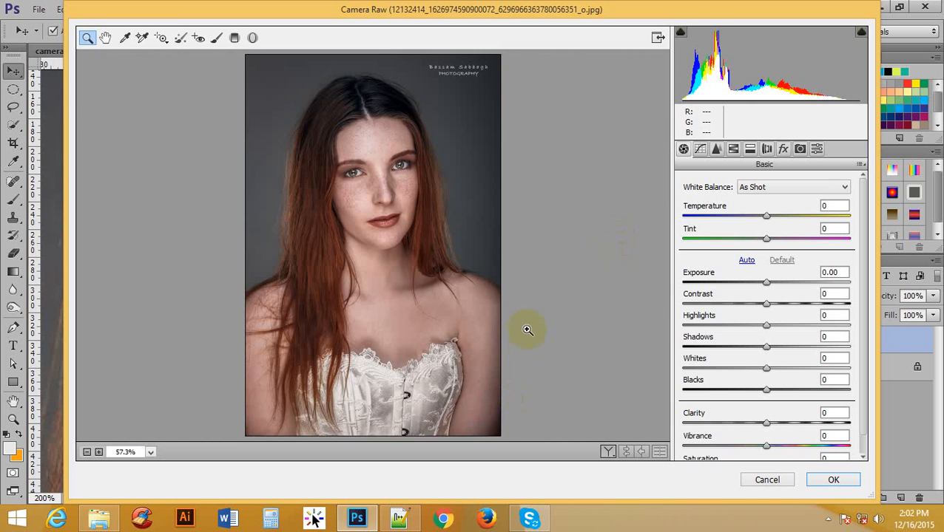
left_click(335, 151)
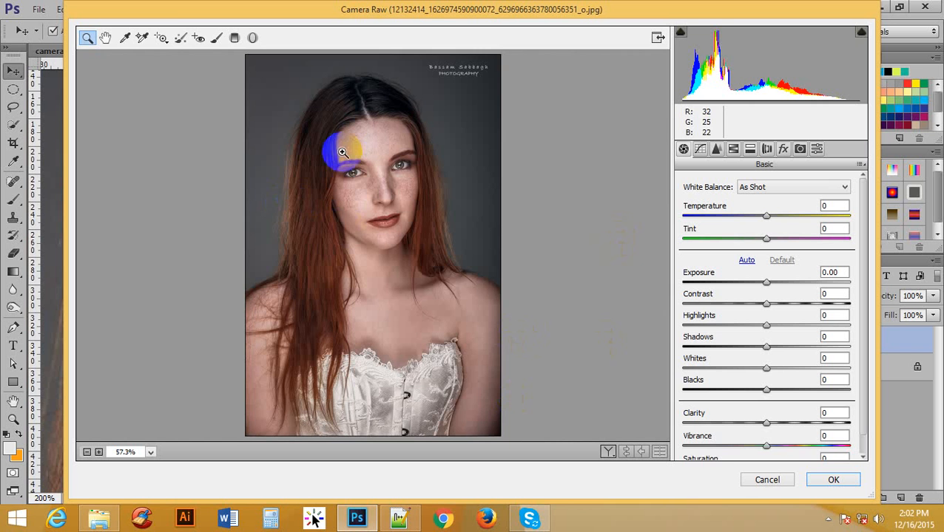
left_click(410, 126)
left_click(415, 237)
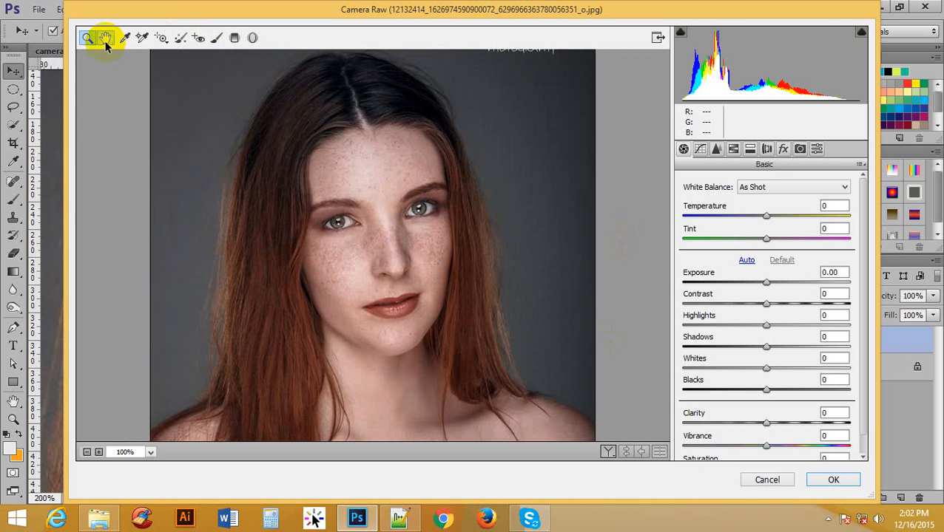
left_click(215, 41)
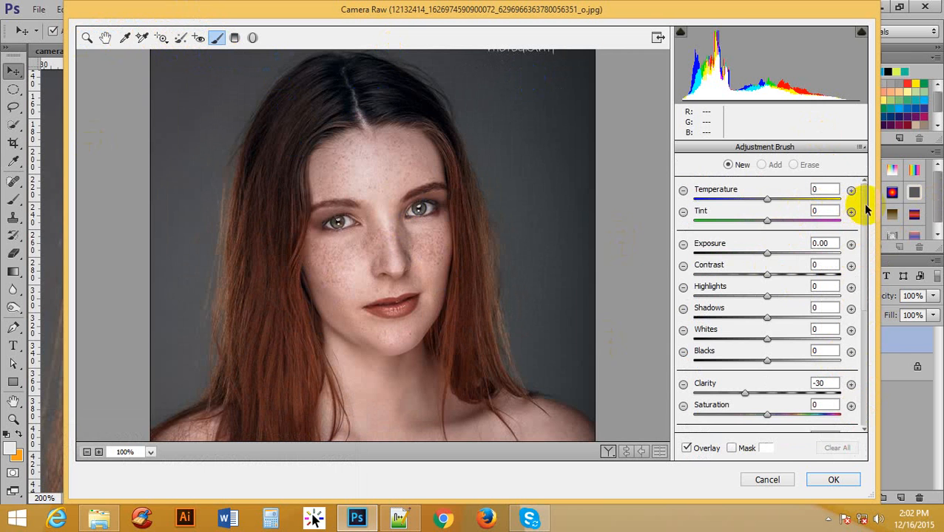
Review the Adjustment Brush settings from Temperature and Tint through Clarity and Noise Reduction to Size, Feather, Flow and Density
mouse_move(865, 209)
left_mouse_down()
mouse_move(862, 224)
mouse_move(864, 213)
left_mouse_up()
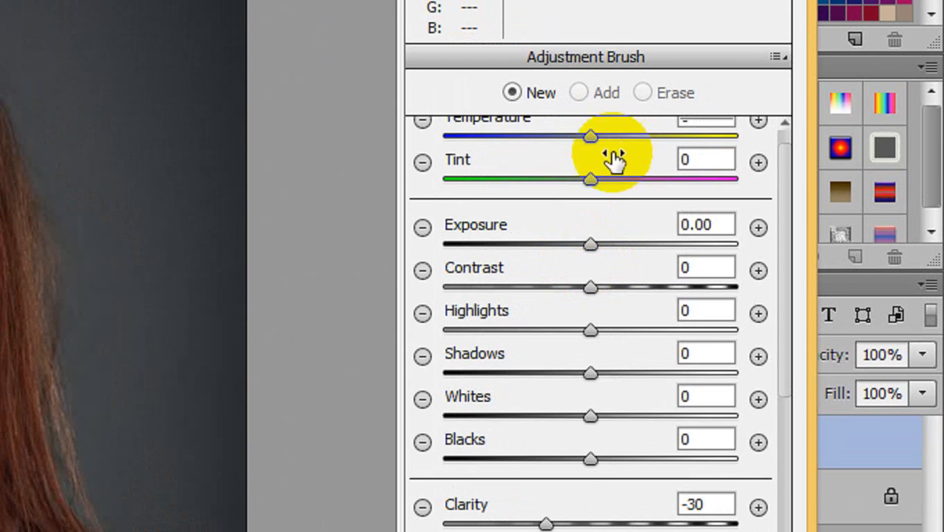
scroll(776, 199, "up", 1)
scroll(606, 222, "down", 3)
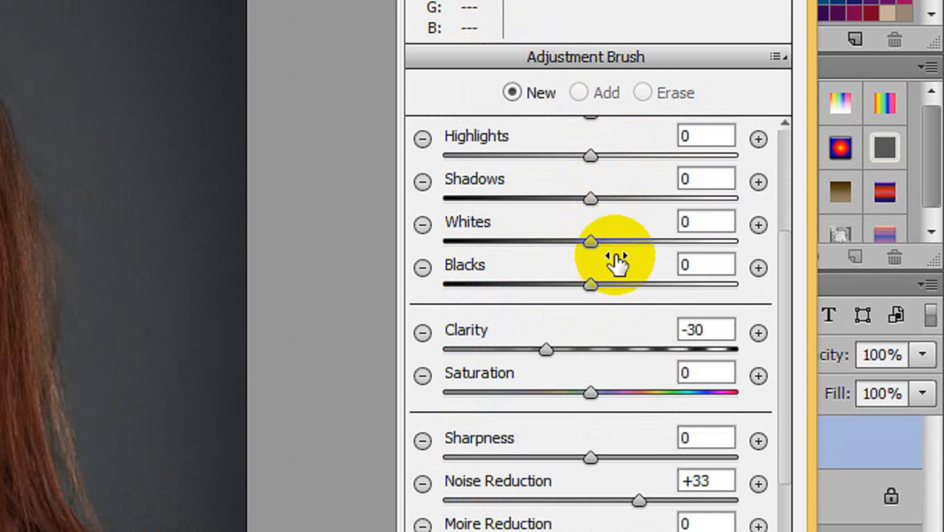
scroll(616, 258, "up", 2)
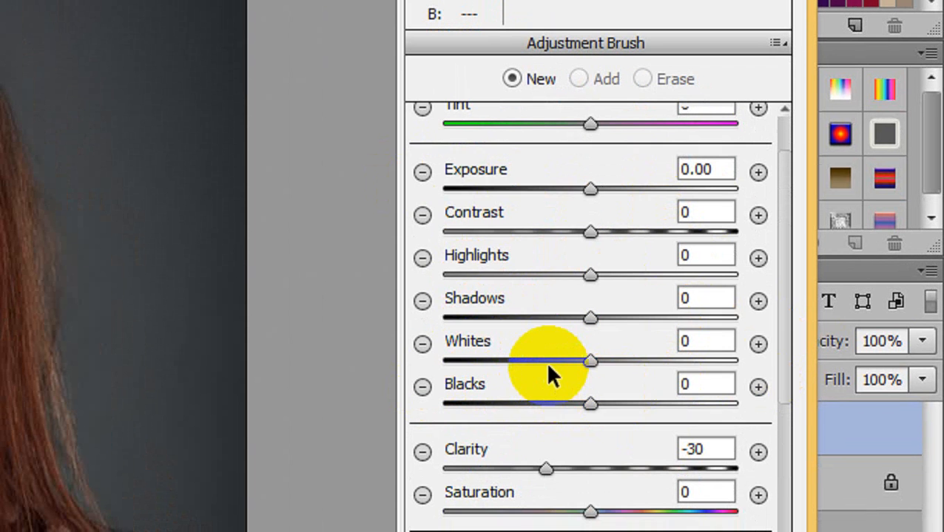
scroll(549, 368, "down", 3)
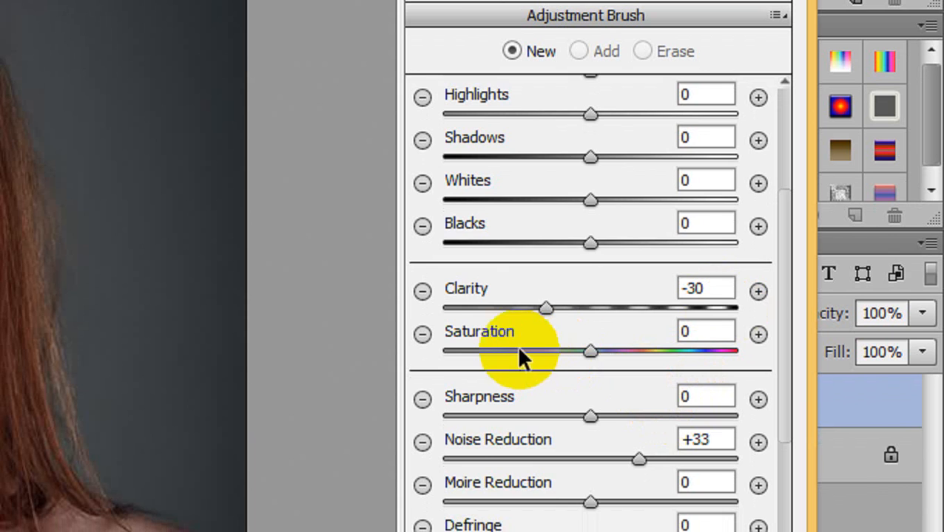
scroll(645, 409, "down", 2)
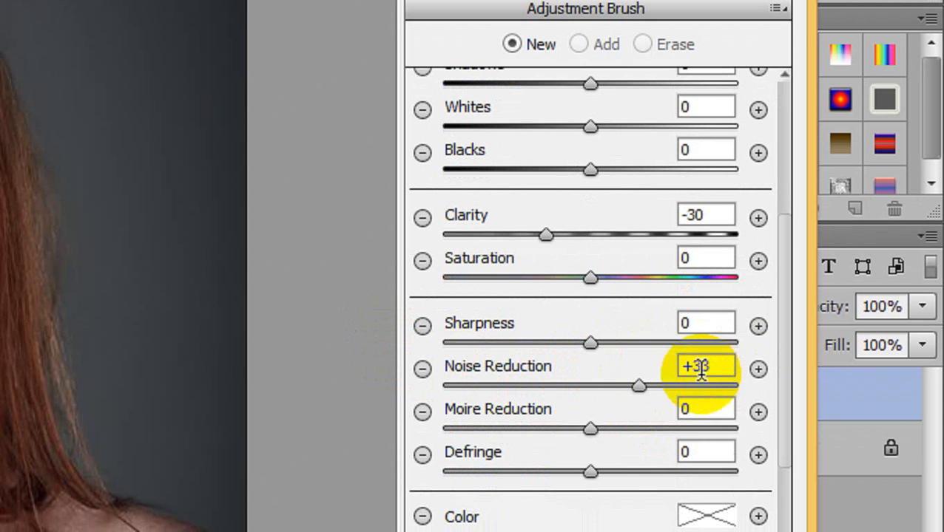
scroll(516, 442, "down", 5)
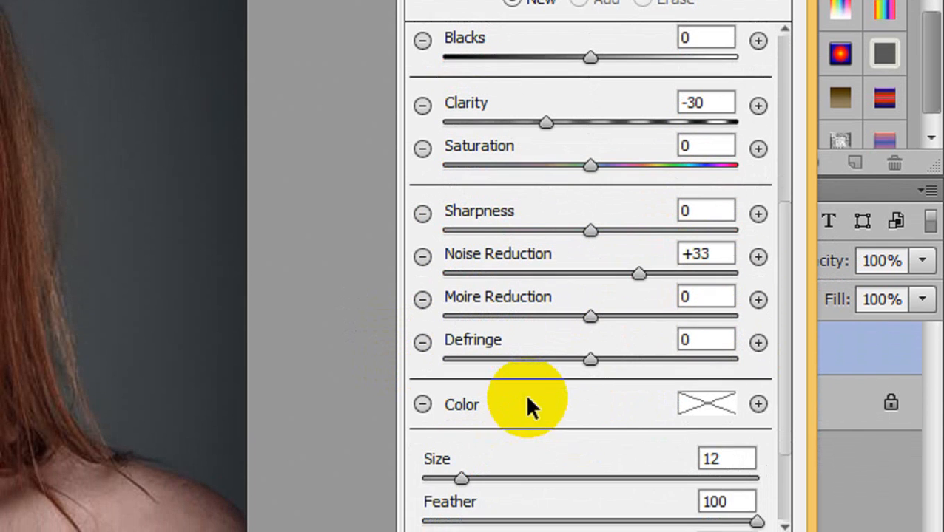
scroll(631, 436, "down", 4)
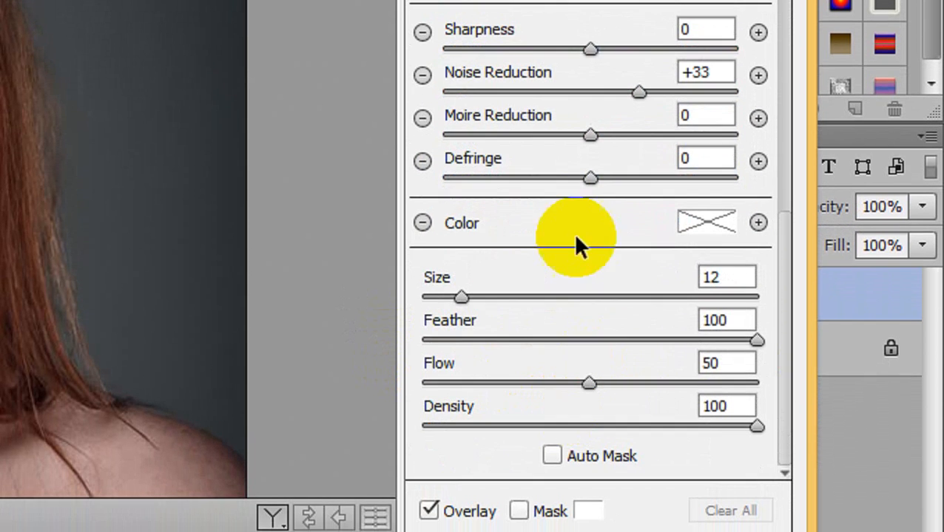
scroll(558, 375, "up", 4)
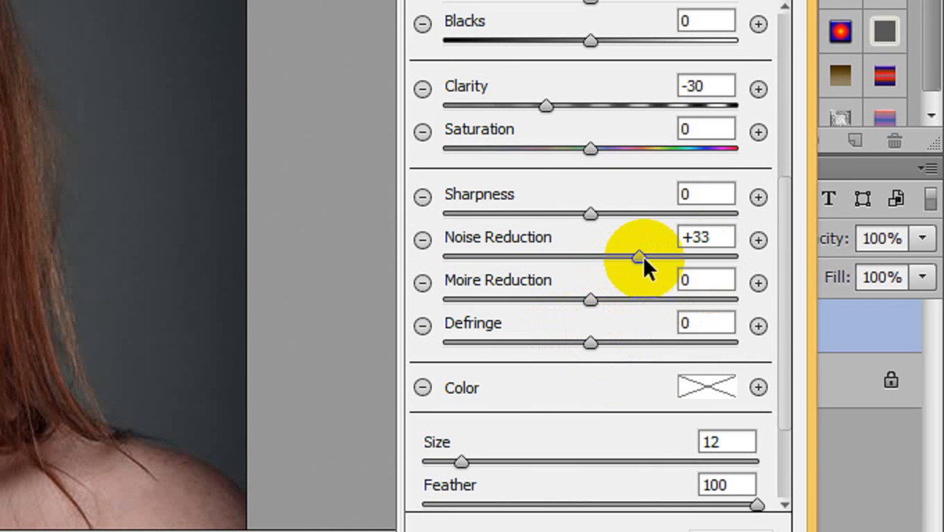
Set the Adjustment Brush to Noise Reduction +50, Clarity -51 and Size 8 for the forehead
left_click_drag(636, 253, 664, 287)
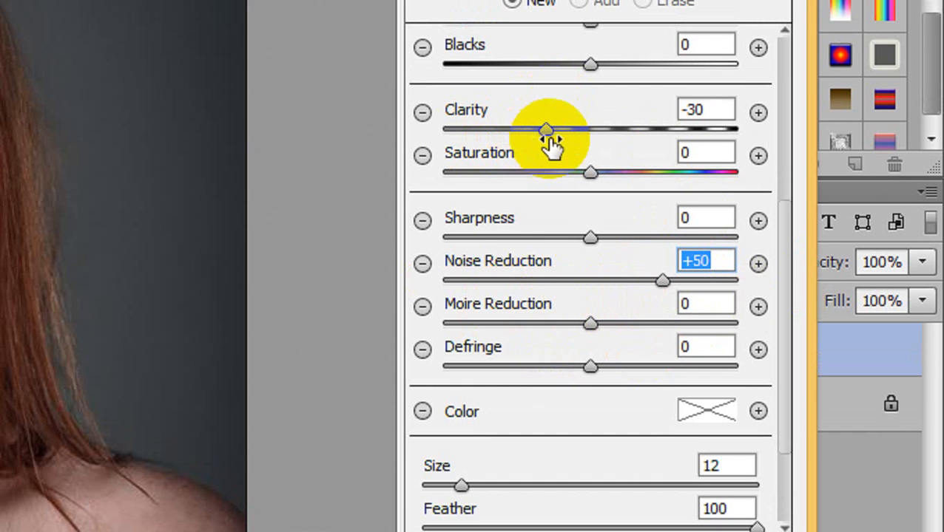
left_click_drag(545, 133, 515, 140)
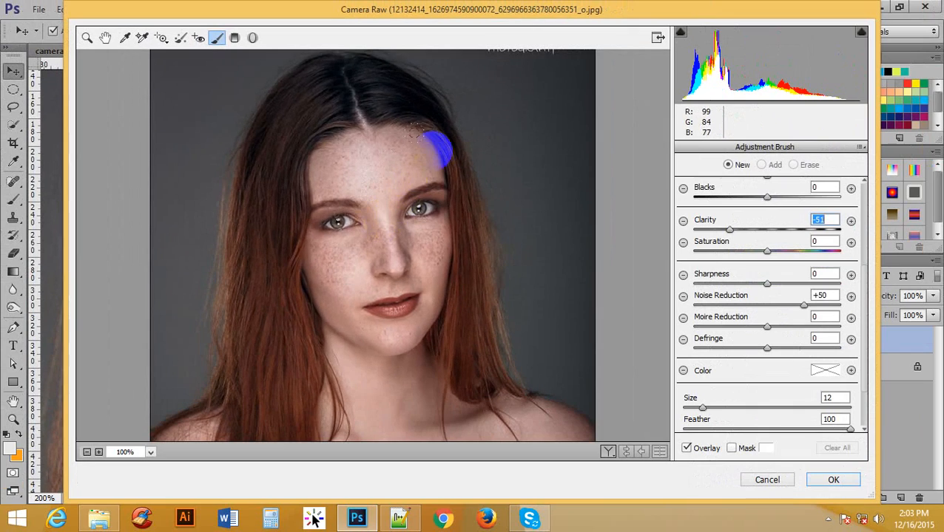
left_click(400, 176)
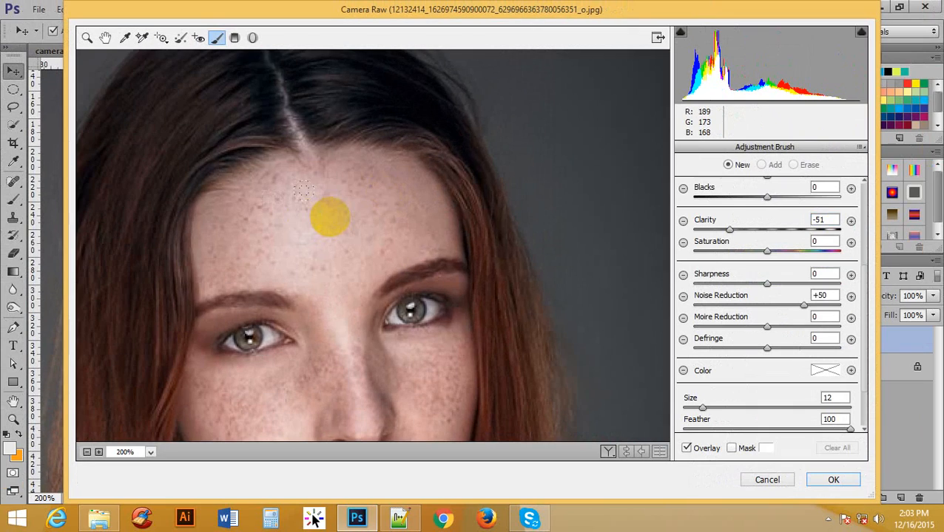
key("bracketleft")
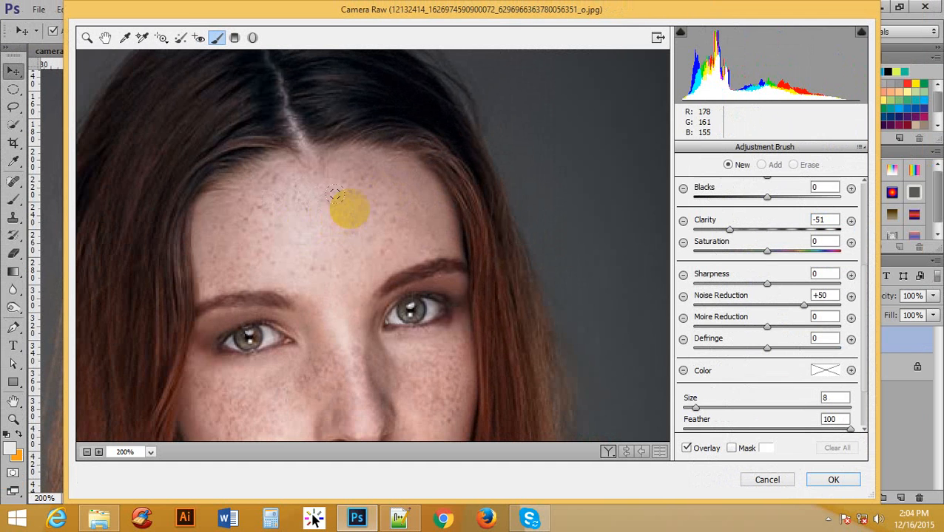
Paint over the forehead freckles with the Adjustment Brush and raise the adjustment's Noise Reduction to +66
mouse_move(337, 194)
left_mouse_down()
mouse_move(355, 180)
mouse_move(270, 231)
mouse_move(246, 216)
mouse_move(279, 188)
mouse_move(337, 210)
left_mouse_up()
mouse_move(363, 195)
left_mouse_down()
mouse_move(367, 97)
mouse_move(255, 114)
left_mouse_up()
left_click_drag(210, 176, 406, 109)
mouse_move(267, 90)
left_mouse_down()
mouse_move(240, 95)
mouse_move(344, 199)
left_mouse_up()
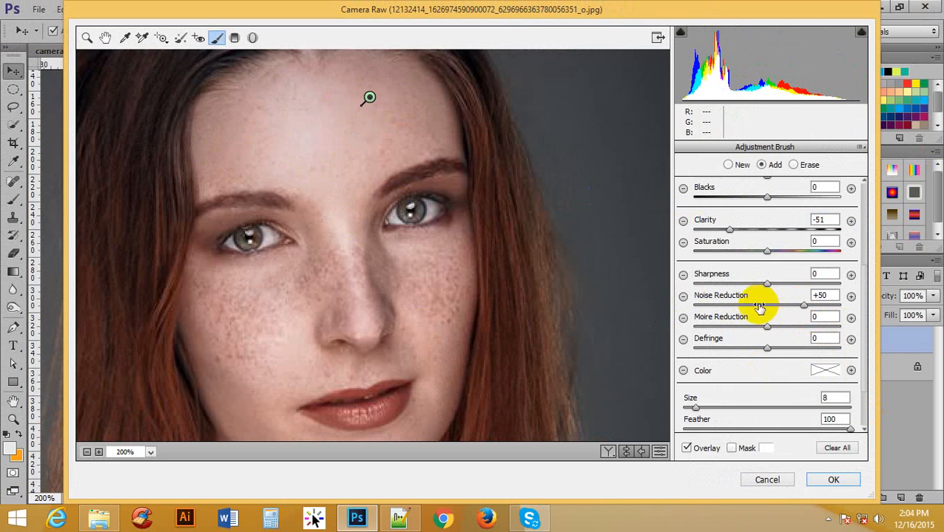
mouse_move(805, 309)
left_mouse_down()
mouse_move(847, 306)
mouse_move(779, 306)
mouse_move(849, 310)
mouse_move(727, 314)
mouse_move(816, 318)
left_mouse_up()
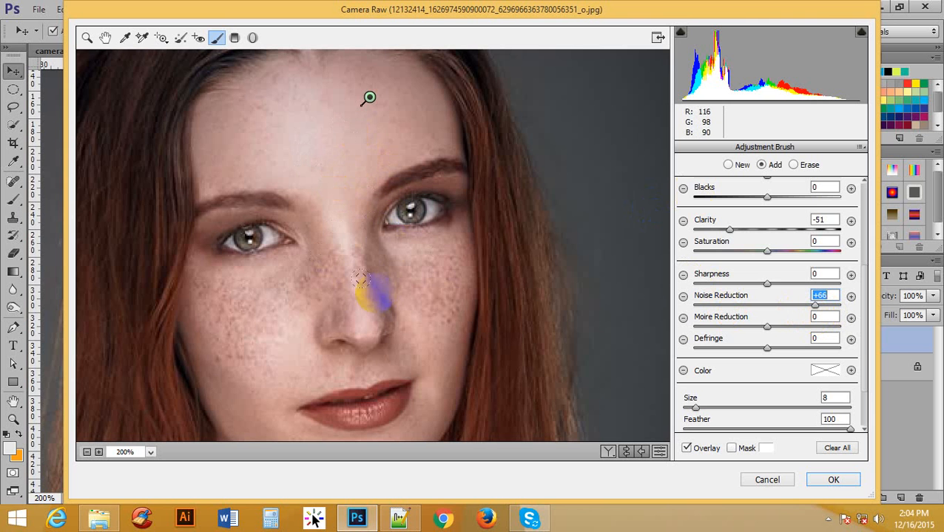
scroll(332, 234, "down", 1)
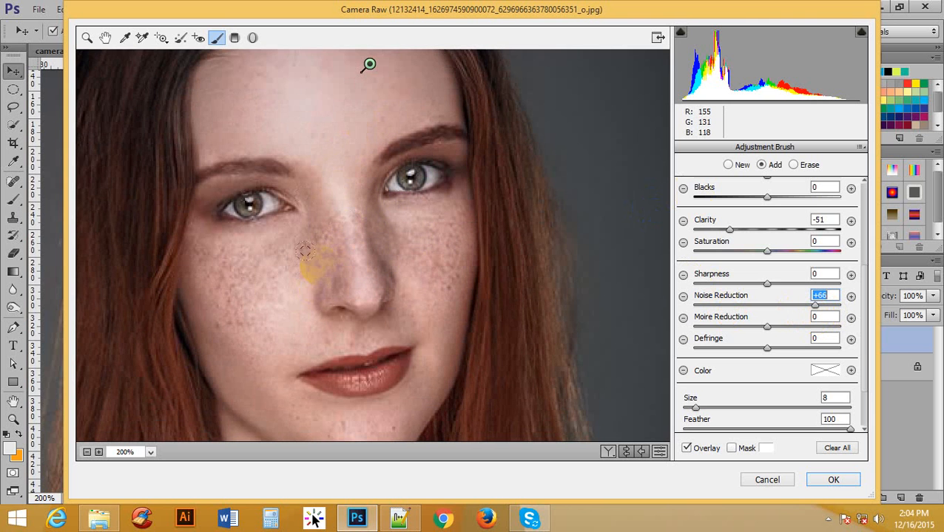
Paint over the freckles on both cheeks, the chin and the upper lip area with the Adjustment Brush
mouse_move(287, 261)
left_mouse_down()
mouse_move(317, 222)
mouse_move(272, 248)
left_mouse_up()
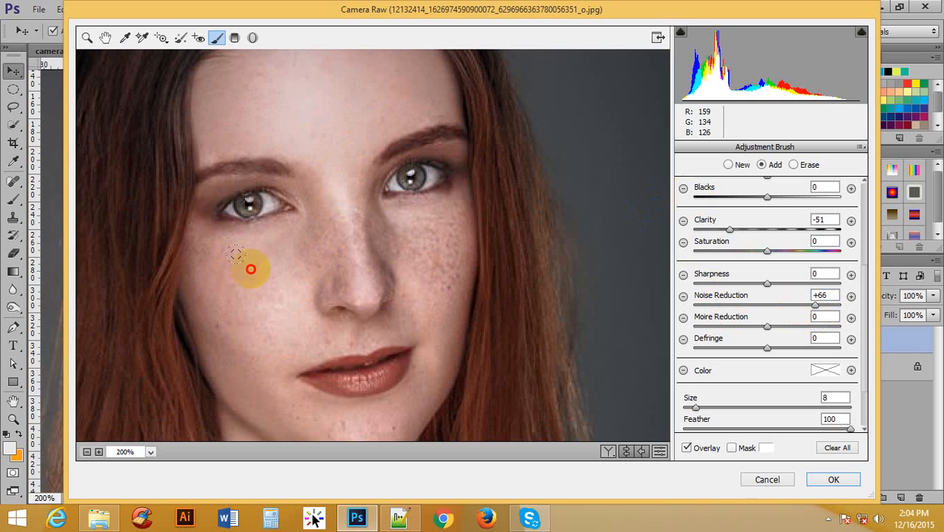
left_click_drag(306, 249, 423, 235)
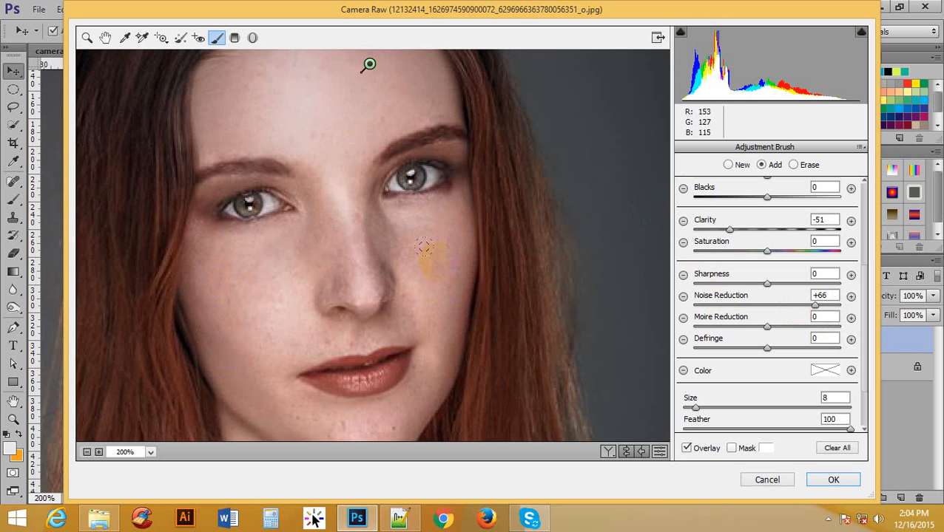
scroll(423, 249, "down", 3)
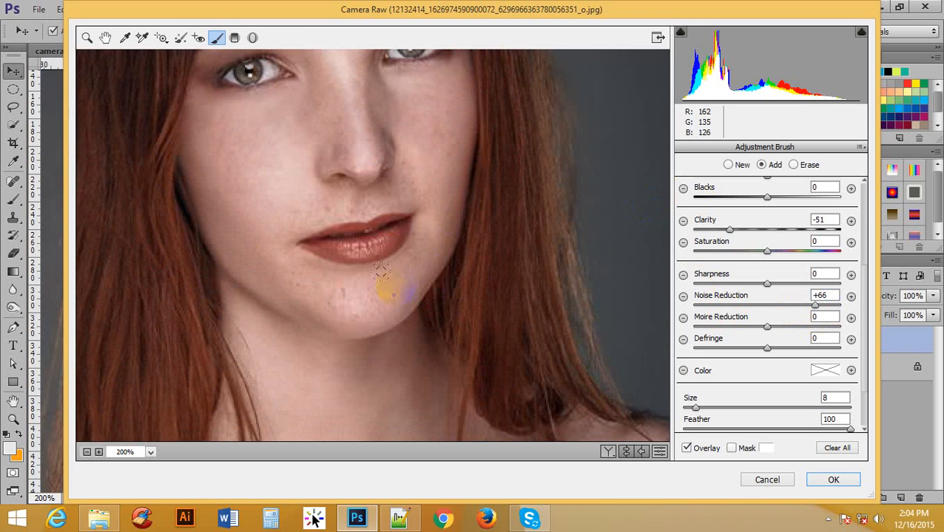
left_click_drag(380, 272, 309, 288)
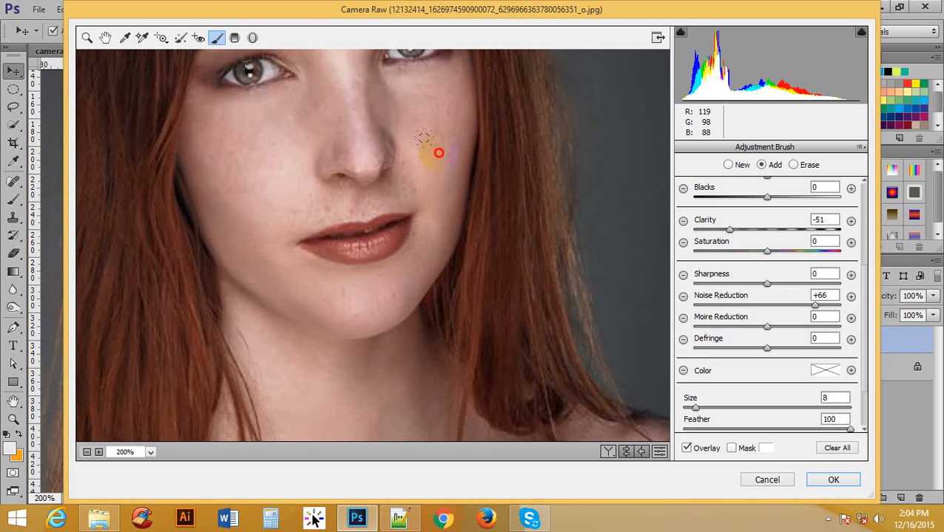
mouse_move(438, 126)
left_mouse_down()
mouse_move(437, 175)
mouse_move(291, 203)
mouse_move(359, 203)
mouse_move(292, 211)
left_mouse_up()
Reduce the Adjustment Brush to Size 5 and paint over the nose and the skin around the mouth
scroll(285, 214, "up", 3)
scroll(337, 250, "down", 1)
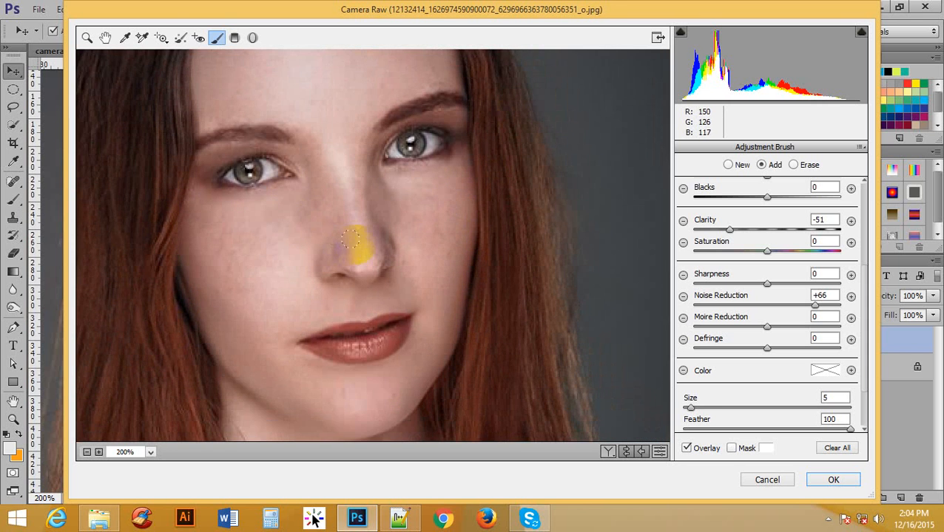
left_click_drag(341, 189, 314, 177)
mouse_move(373, 323)
left_mouse_down()
mouse_move(400, 286)
mouse_move(429, 326)
mouse_move(398, 304)
mouse_move(409, 301)
mouse_move(415, 321)
mouse_move(449, 200)
mouse_move(433, 243)
mouse_move(348, 316)
left_mouse_up()
Weaken the current brush adjustment to Clarity -39 and Noise Reduction +37
scroll(403, 311, "down", 3)
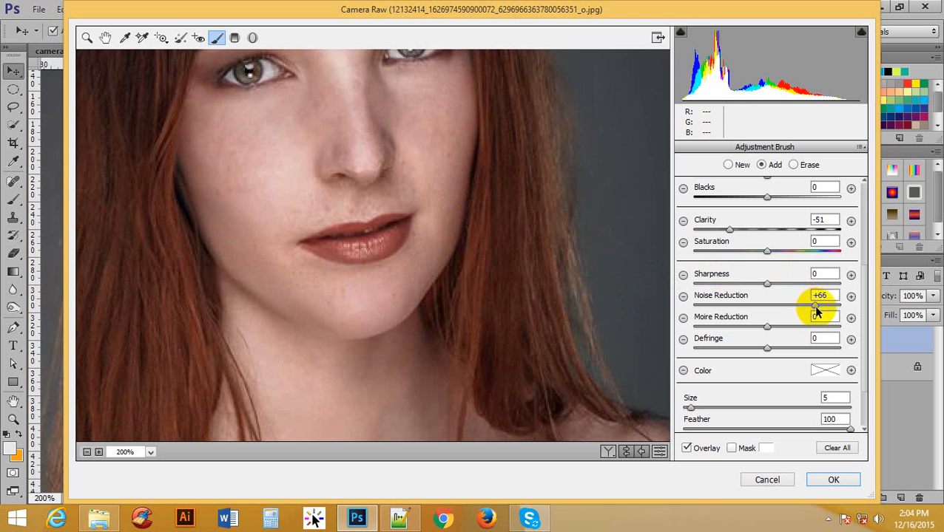
left_click_drag(731, 230, 740, 232)
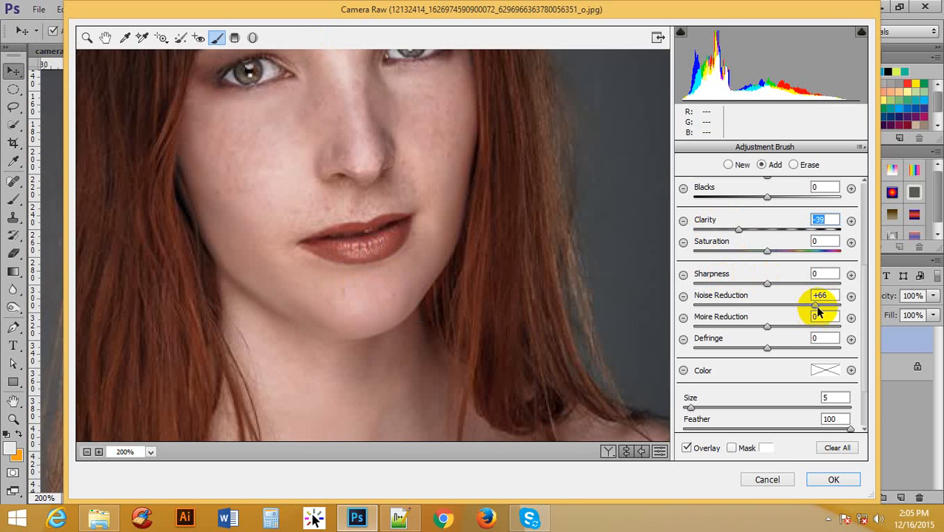
left_click_drag(816, 310, 793, 307)
Paint over both cheeks and the side of the nose again with the Adjustment Brush
scroll(461, 249, "up", 2)
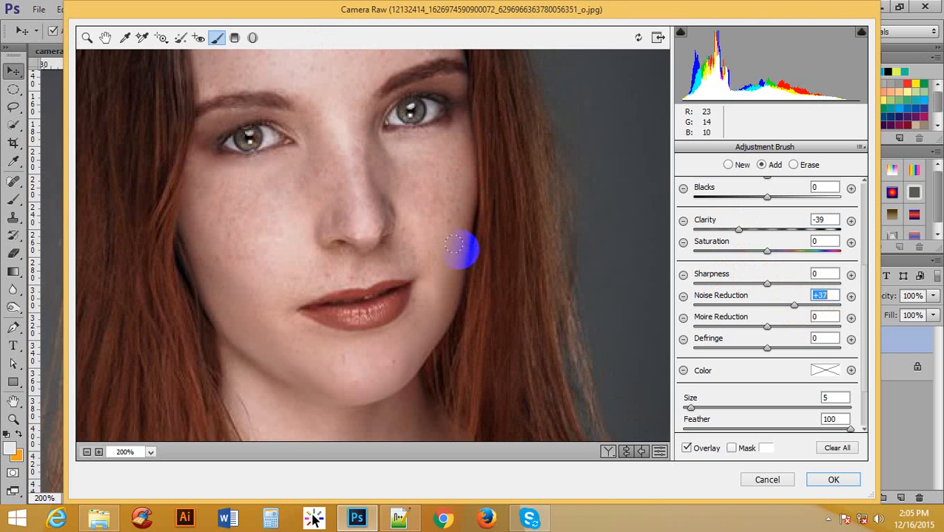
mouse_move(420, 213)
left_mouse_down()
mouse_move(460, 173)
mouse_move(434, 201)
mouse_move(429, 185)
left_mouse_up()
mouse_move(326, 158)
left_mouse_down()
mouse_move(209, 265)
mouse_move(199, 221)
mouse_move(235, 207)
left_mouse_up()
mouse_move(223, 250)
left_mouse_down()
mouse_move(275, 252)
mouse_move(332, 151)
mouse_move(256, 208)
mouse_move(263, 224)
mouse_move(246, 249)
left_mouse_up()
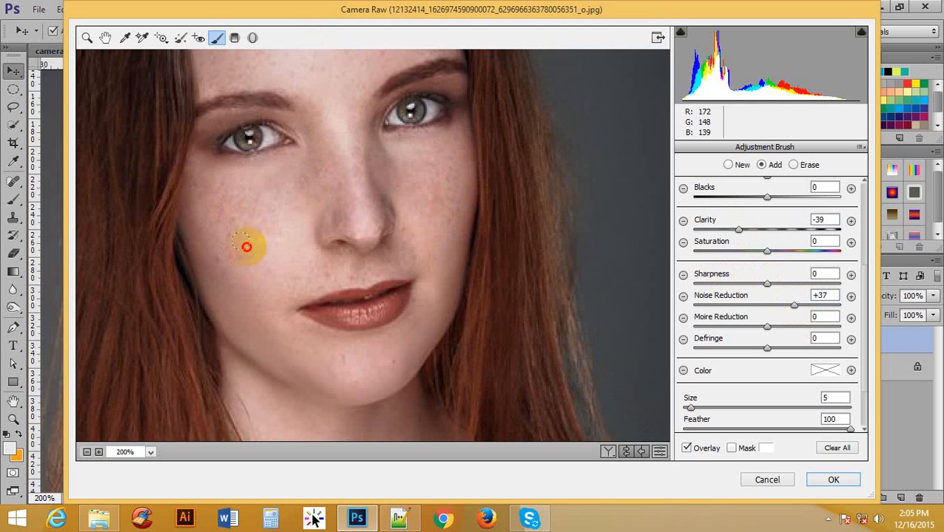
Paint over the forehead freckles from the hairline down to the eyebrows with the Adjustment Brush
scroll(437, 244, "up", 3)
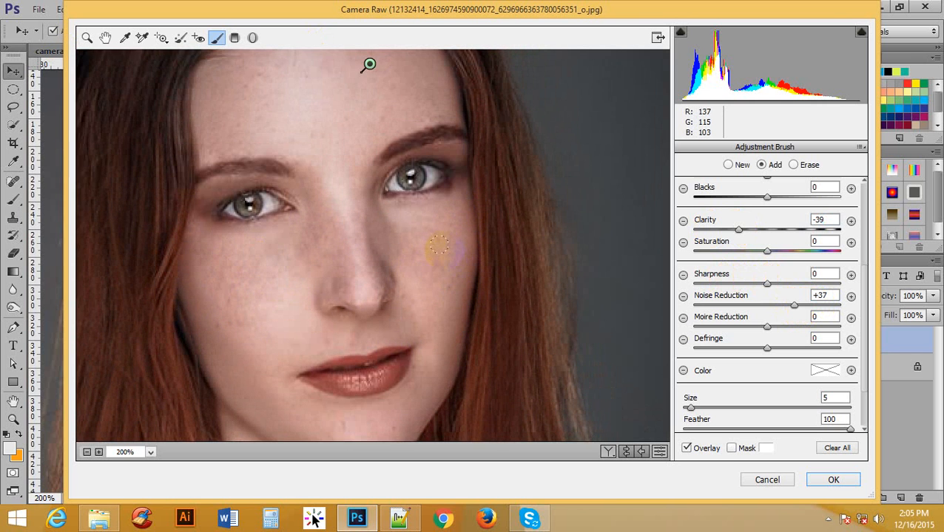
scroll(329, 233, "up", 5)
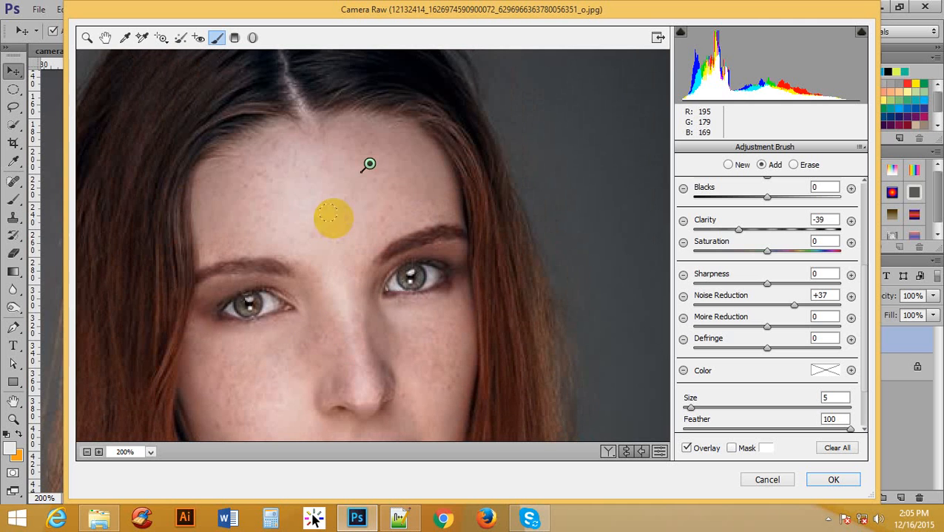
mouse_move(257, 165)
left_mouse_down()
mouse_move(348, 171)
mouse_move(261, 196)
mouse_move(369, 159)
left_mouse_up()
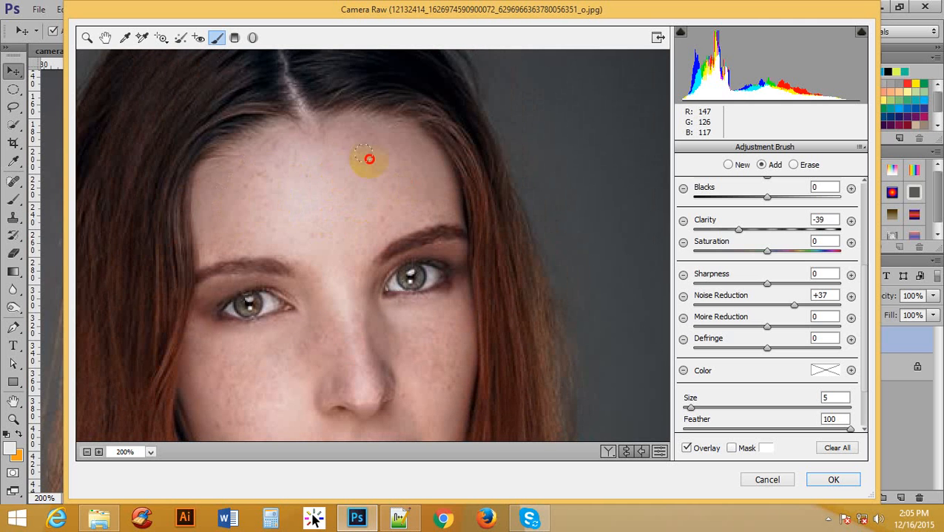
mouse_move(398, 229)
left_mouse_down()
mouse_move(347, 214)
mouse_move(344, 235)
mouse_move(368, 207)
mouse_move(338, 153)
mouse_move(209, 171)
mouse_move(261, 233)
mouse_move(242, 207)
mouse_move(341, 234)
left_mouse_up()
Brush the adjustment over the remaining freckles on the cheeks, the bridge of the nose and the jaw edge
scroll(341, 234, "down", 3)
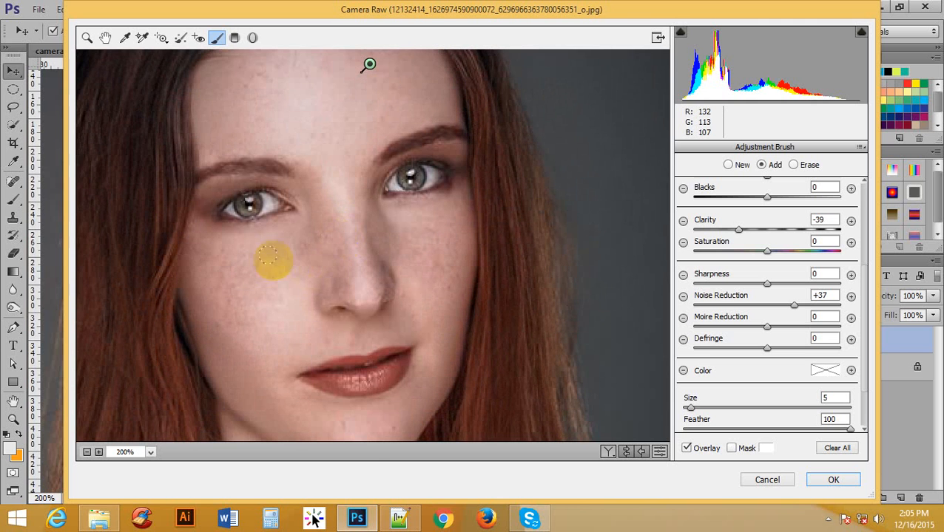
left_click_drag(244, 250, 245, 250)
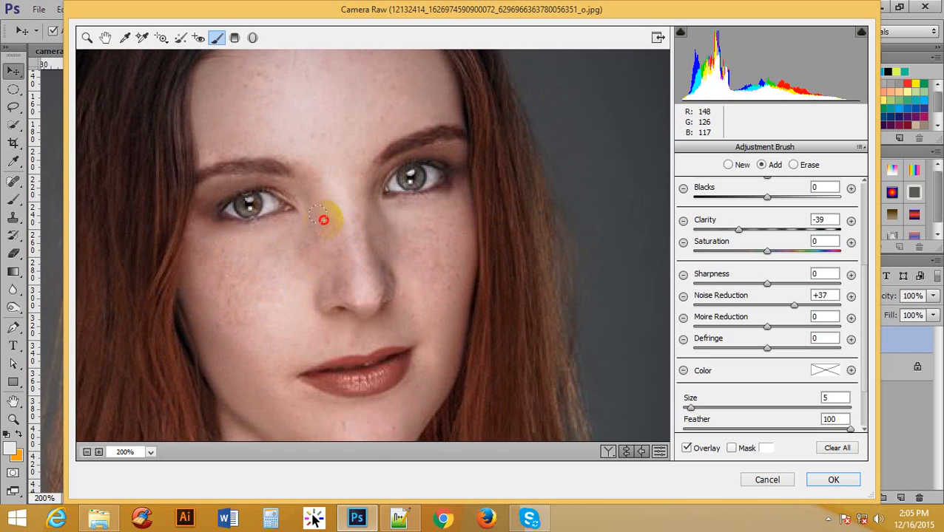
left_click_drag(323, 220, 338, 213)
mouse_move(274, 272)
left_mouse_down()
mouse_move(219, 259)
mouse_move(190, 220)
mouse_move(221, 287)
mouse_move(247, 280)
left_mouse_up()
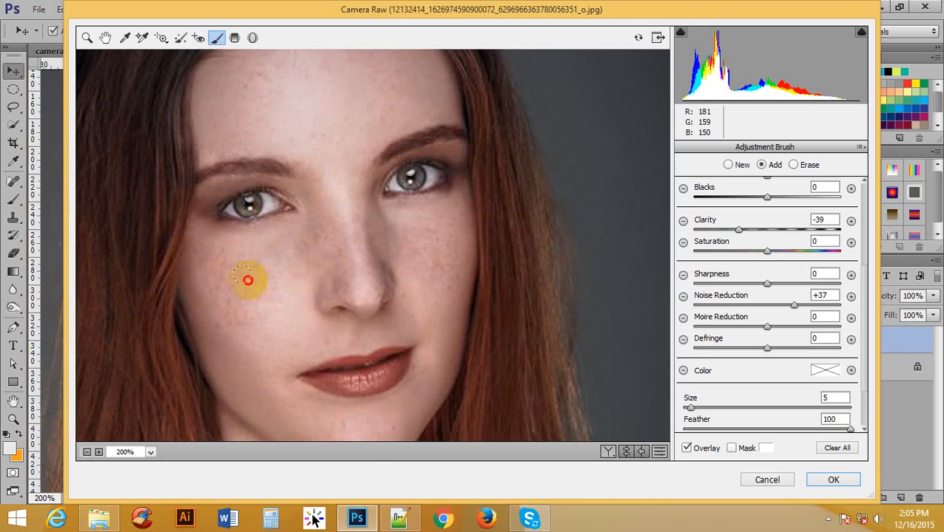
left_click_drag(221, 346, 215, 337)
left_click_drag(426, 249, 429, 250)
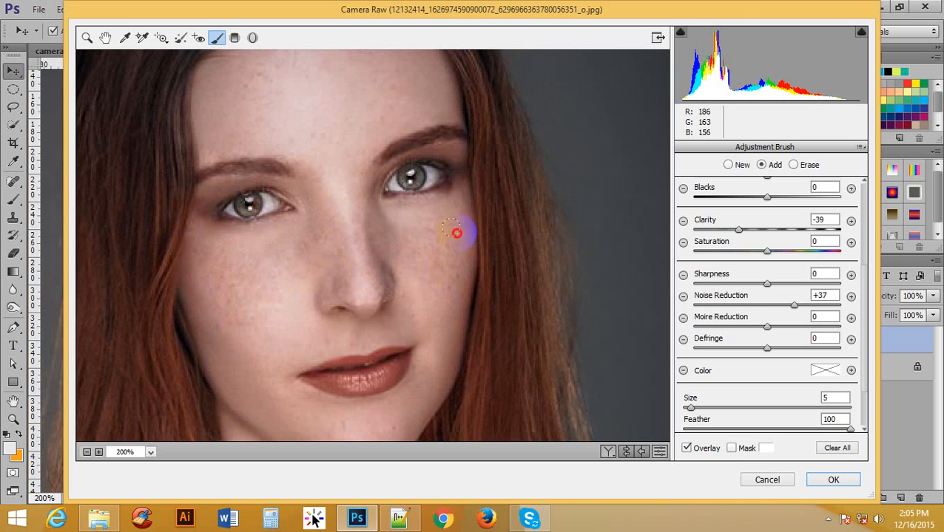
Paint the adjustment over the chin, neck and chest down to the edge of the lace top
scroll(444, 266, "down", 5)
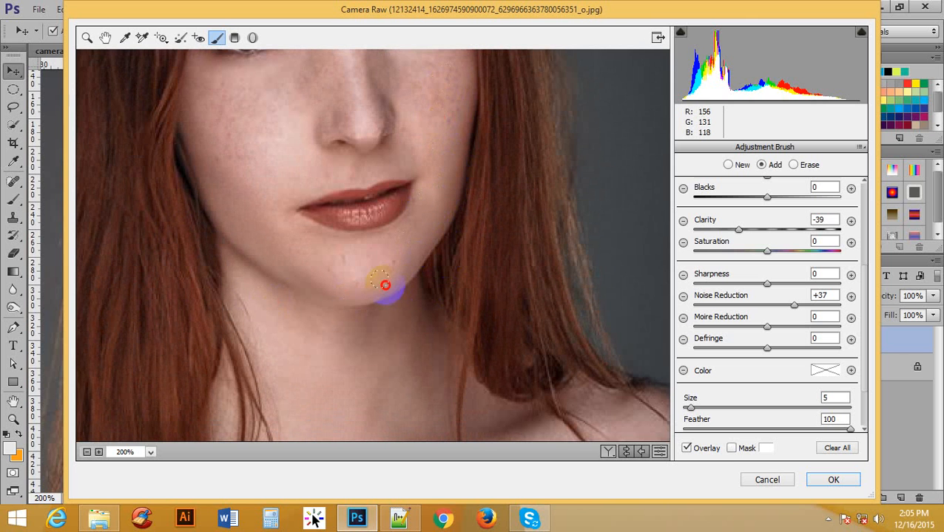
scroll(411, 325, "down", 4)
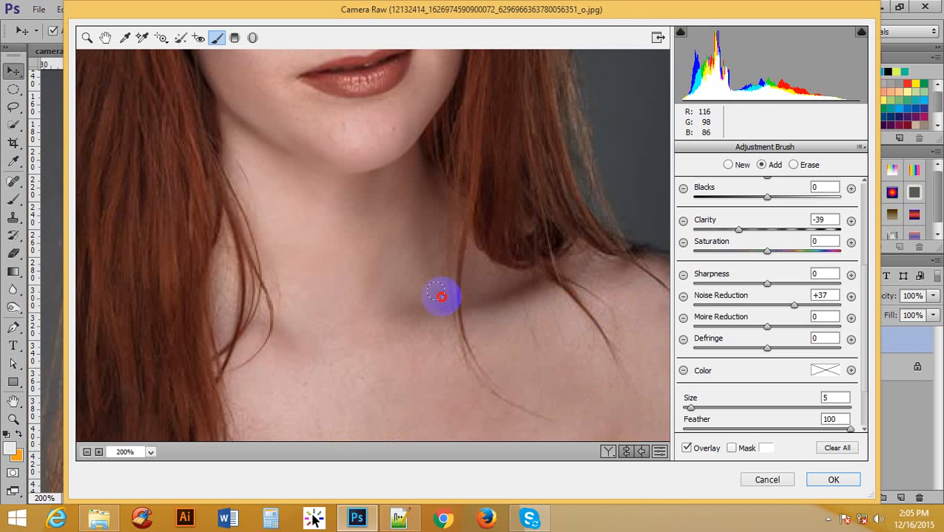
scroll(432, 311, "down", 5)
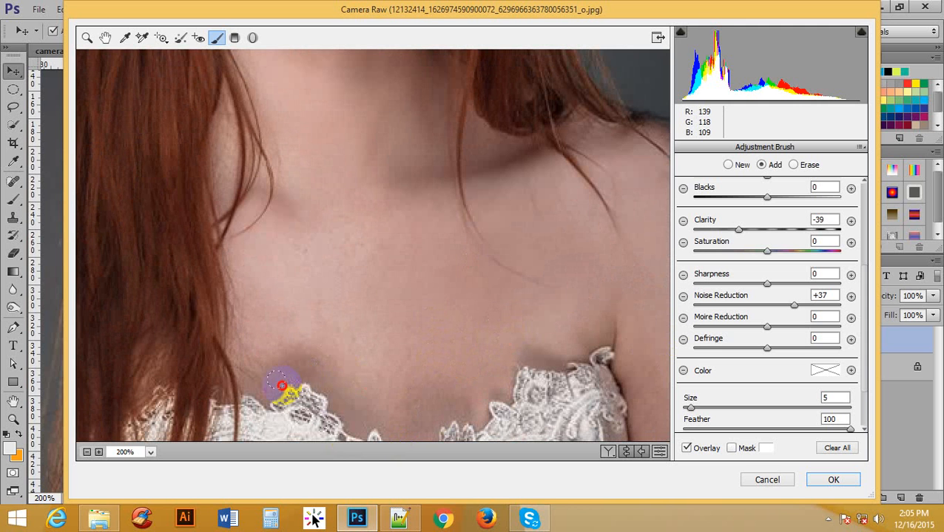
scroll(353, 162, "up", 3)
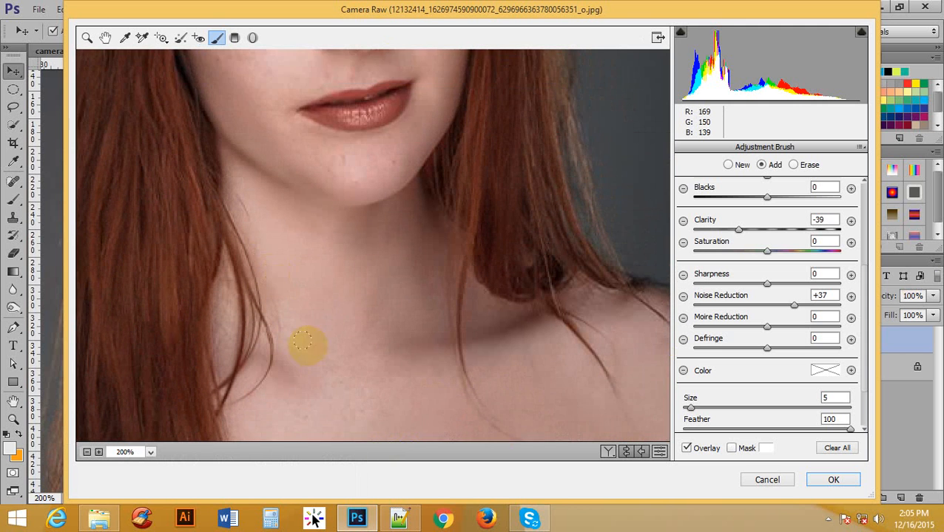
scroll(308, 344, "down", 2)
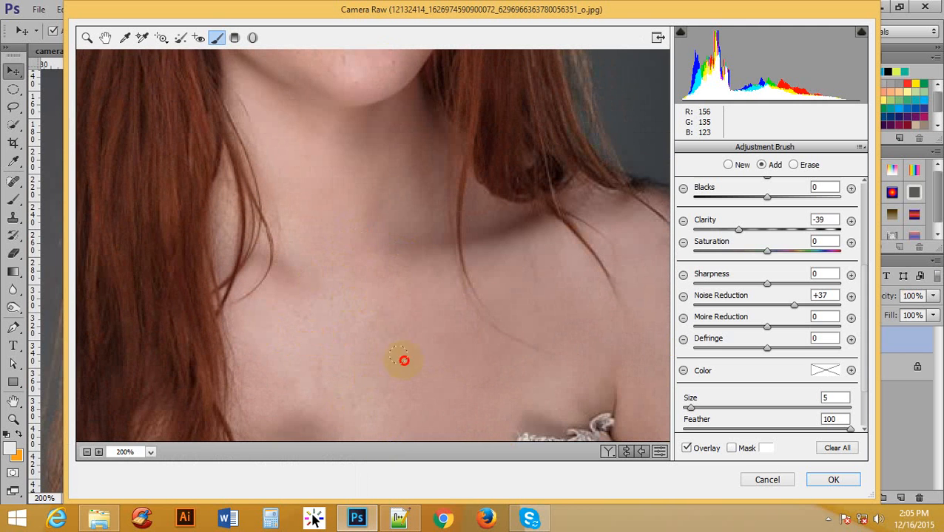
Touch up both cheeks and the upper nose with further Adjustment Brush strokes
scroll(355, 209, "up", 6)
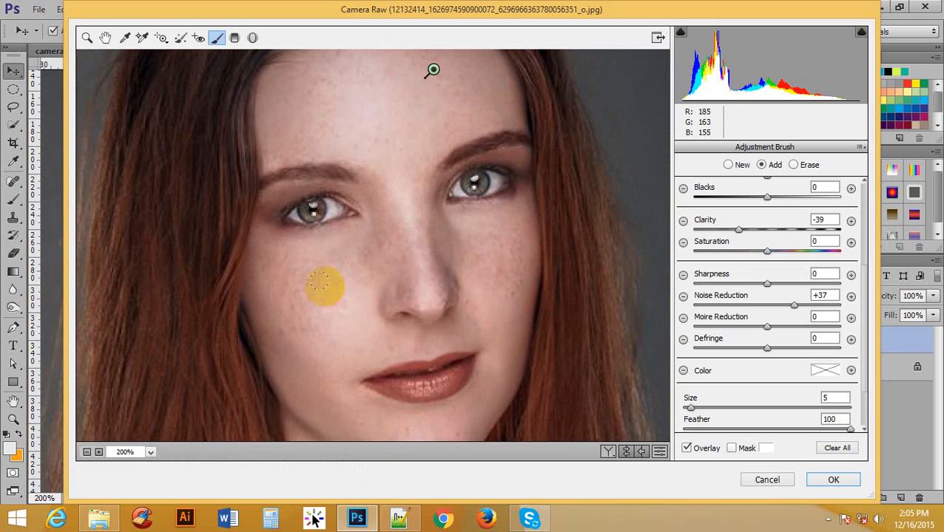
mouse_move(284, 279)
left_mouse_down()
mouse_move(287, 231)
mouse_move(279, 300)
mouse_move(295, 323)
mouse_move(278, 264)
mouse_move(333, 298)
mouse_move(437, 240)
mouse_move(396, 228)
left_mouse_up()
left_click_drag(497, 250, 516, 248)
Shift the Oranges hue to +21 in the HSL / Grayscale settings and apply the Camera Raw Filter
left_click(85, 40)
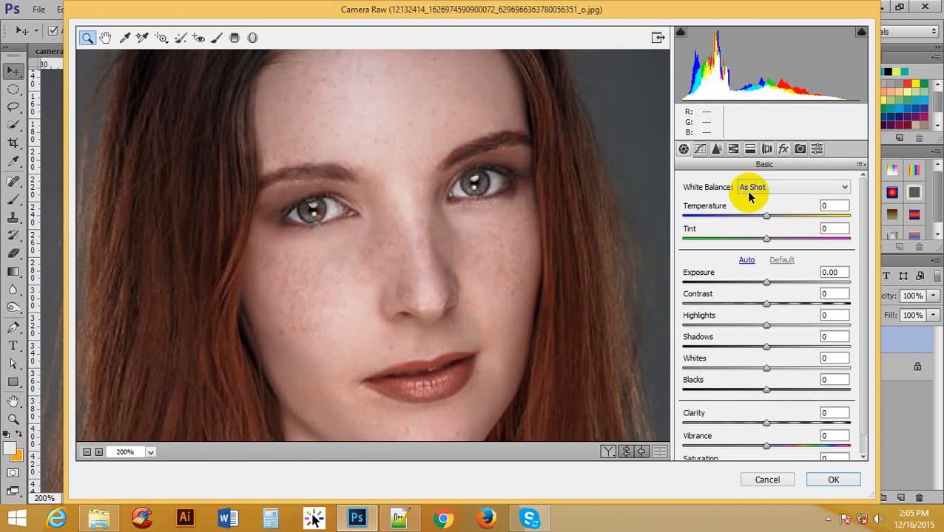
left_click(733, 150)
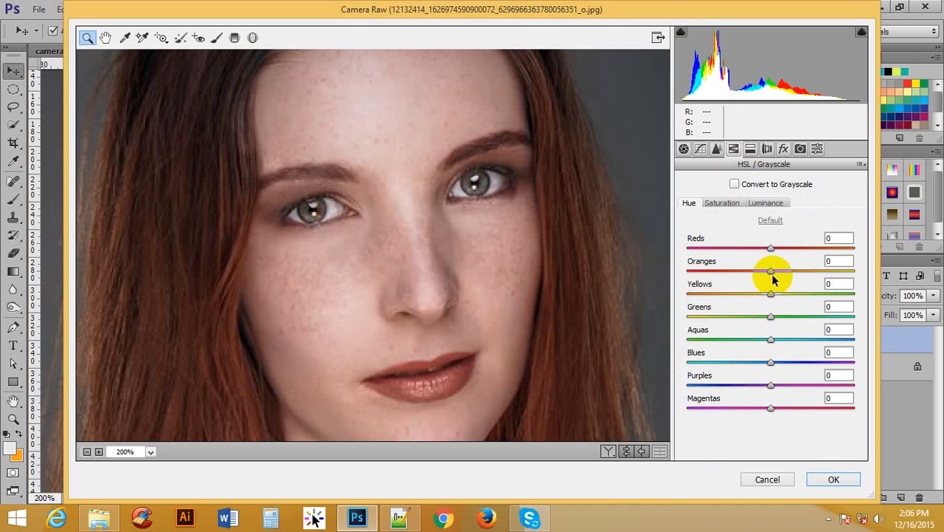
left_click_drag(771, 274, 796, 275)
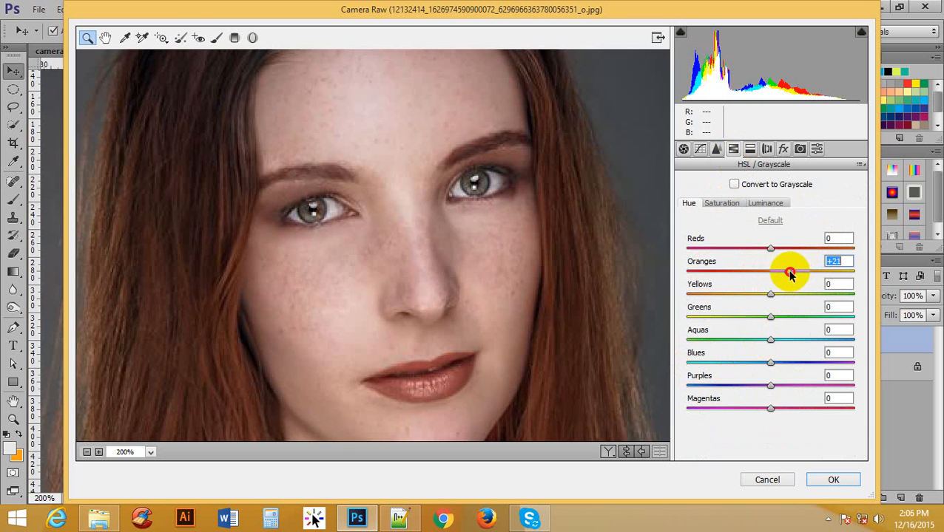
left_click(833, 480)
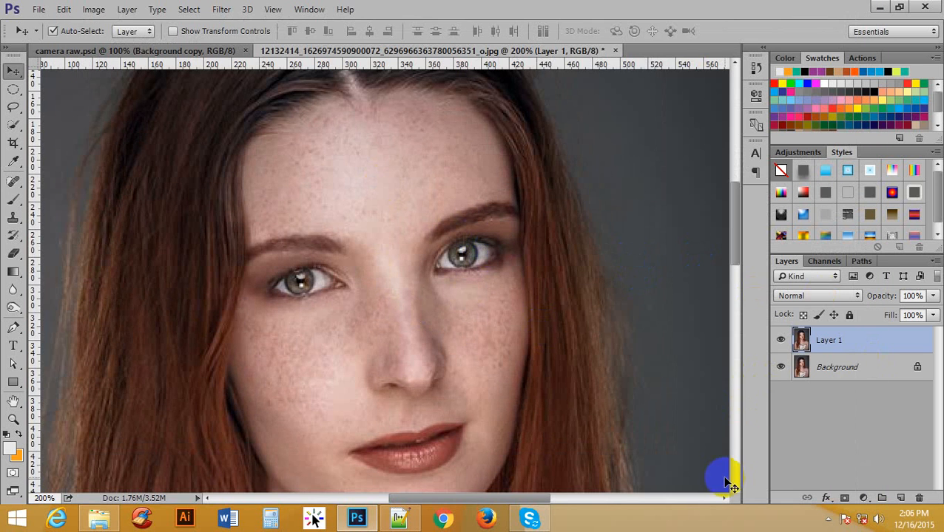
Duplicate Layer 1, open the copy in the Camera Raw Filter at 200% on the face and activate the Adjustment Brush
key("ctrl+j")
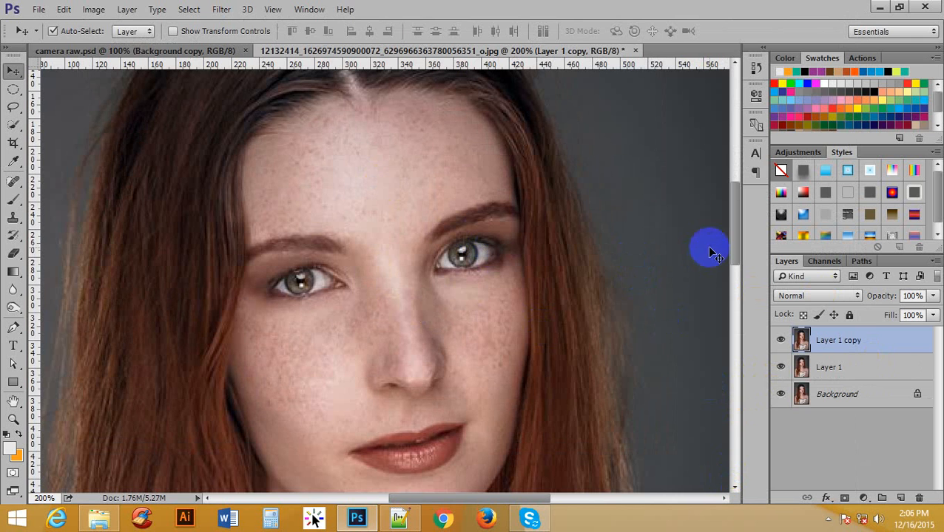
left_click(220, 15)
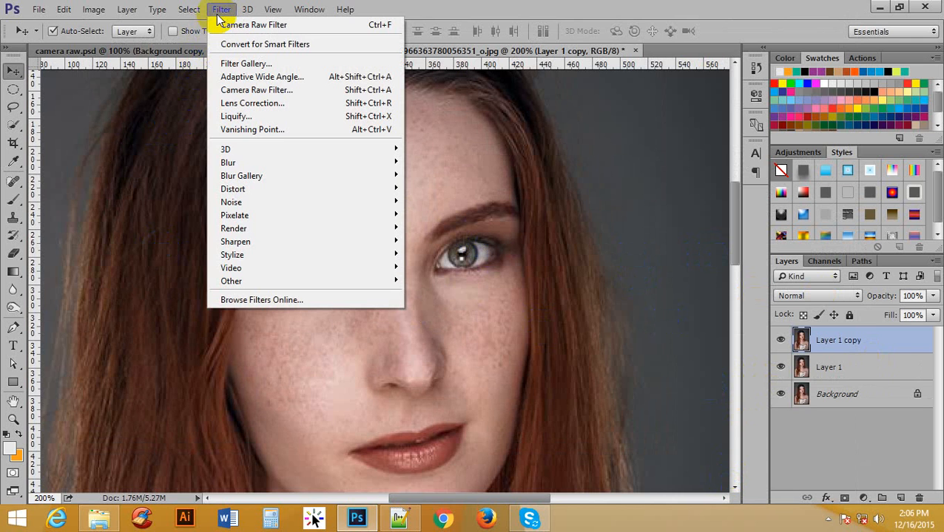
left_click(241, 91)
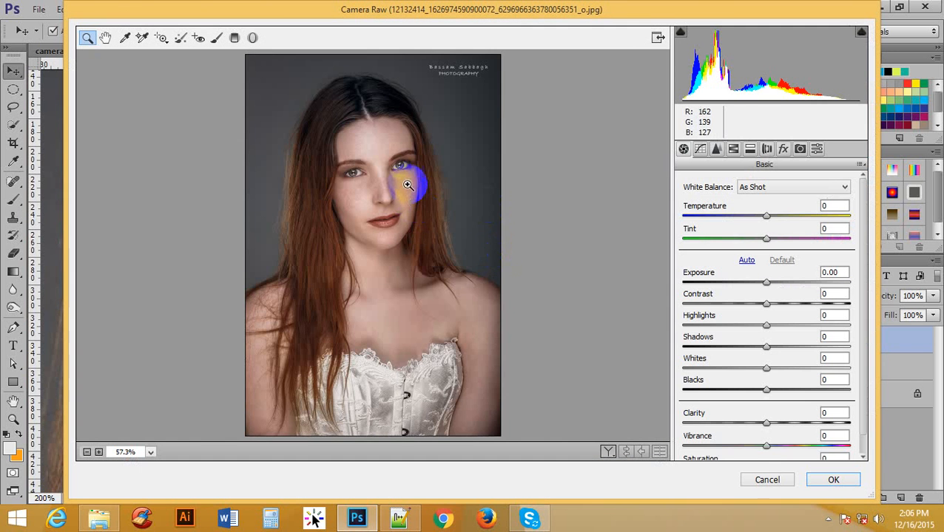
left_click(399, 152)
left_click(400, 151)
left_click(382, 226)
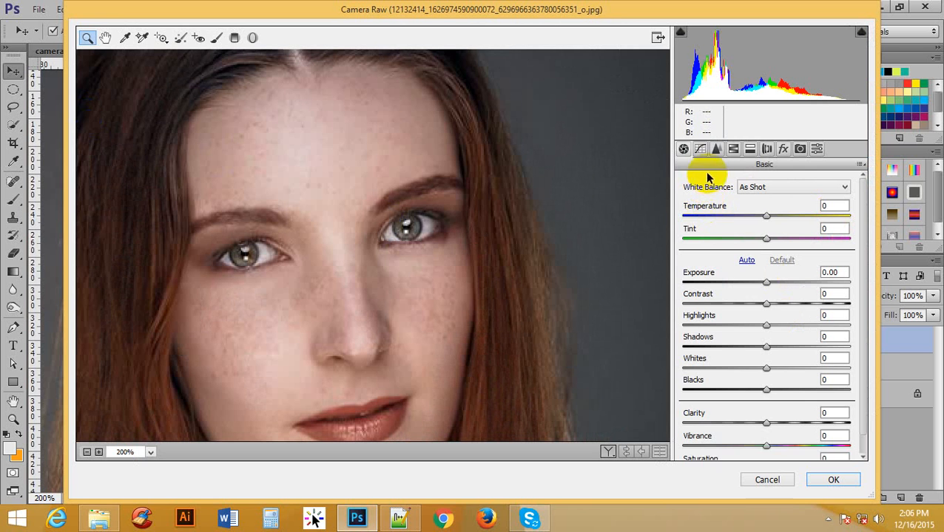
left_click(216, 38)
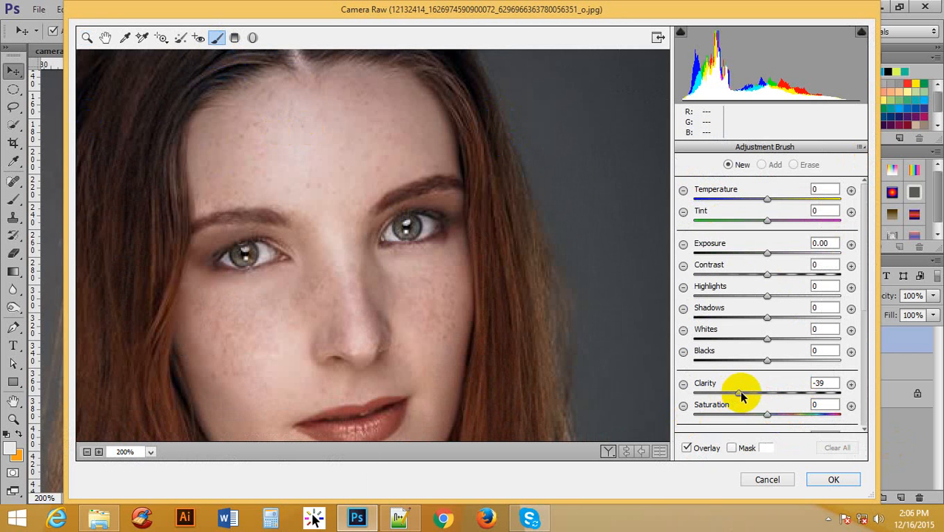
Set the Adjustment Brush to Clarity -46 and Noise Reduction +59
left_click_drag(740, 397, 736, 397)
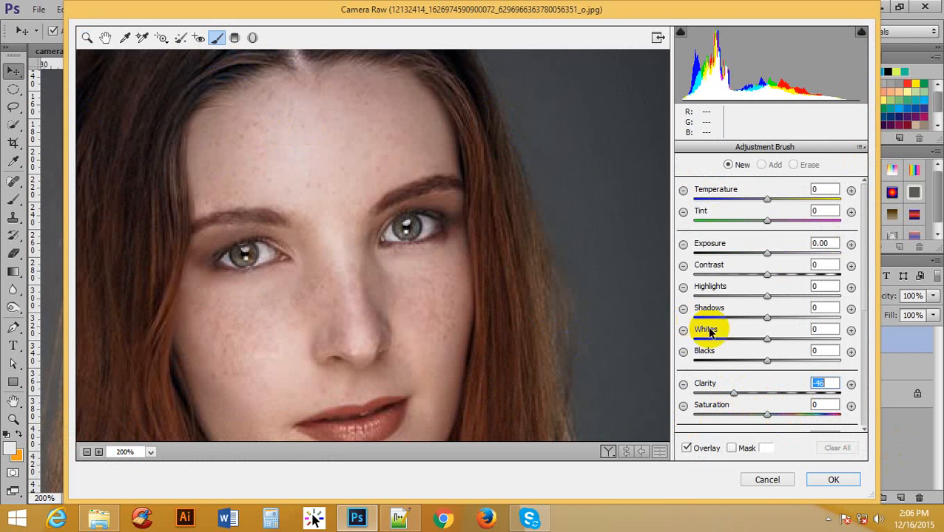
scroll(814, 393, "down", 4)
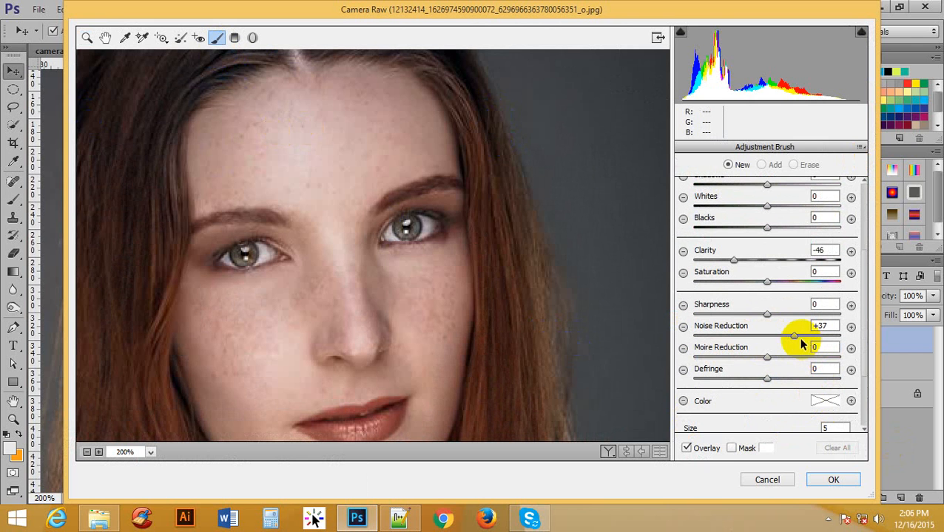
left_click_drag(794, 338, 811, 337)
Paint the Adjustment Brush over the freckles across the whole forehead
mouse_move(386, 102)
left_mouse_down()
mouse_move(301, 145)
mouse_move(381, 129)
left_mouse_up()
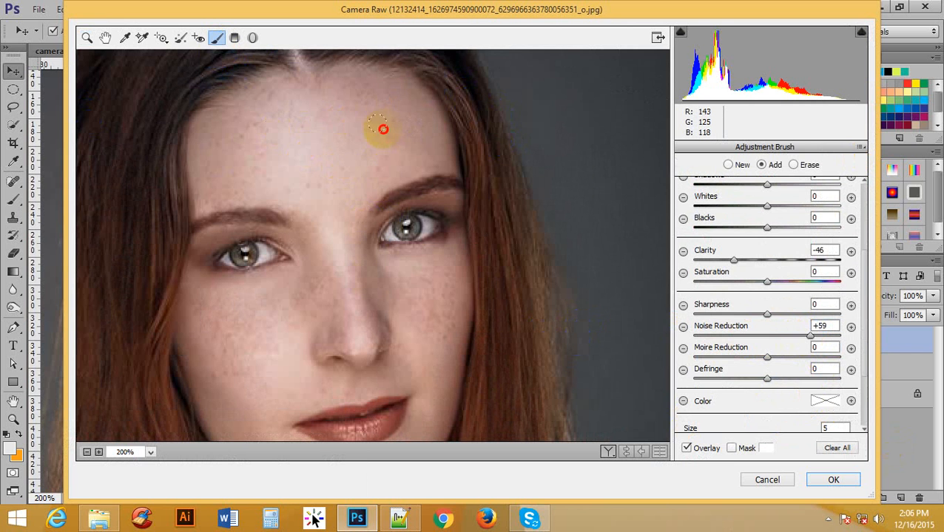
mouse_move(223, 122)
left_mouse_down()
mouse_move(246, 140)
mouse_move(268, 121)
mouse_move(219, 182)
mouse_move(390, 129)
mouse_move(384, 179)
mouse_move(320, 179)
mouse_move(313, 153)
mouse_move(316, 222)
mouse_move(353, 153)
mouse_move(352, 97)
left_mouse_up()
mouse_move(271, 102)
left_mouse_down()
mouse_move(227, 109)
mouse_move(190, 173)
mouse_move(278, 182)
mouse_move(209, 181)
left_mouse_up()
Smooth the freckles on both cheeks and the bridge of the nose with Adjustment Brush strokes
scroll(300, 153, "down", 3)
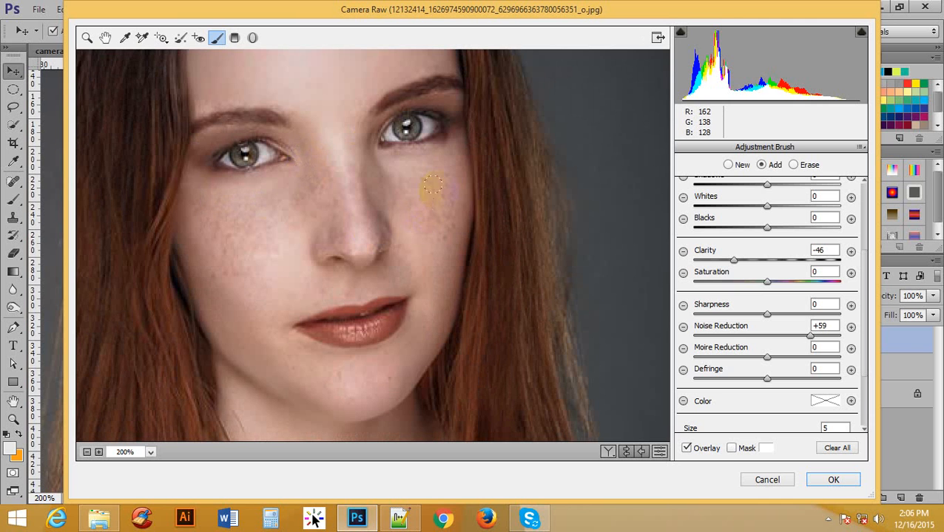
mouse_move(451, 182)
left_mouse_down()
mouse_move(429, 172)
mouse_move(397, 194)
mouse_move(405, 204)
mouse_move(388, 190)
mouse_move(447, 206)
left_mouse_up()
left_click_drag(434, 254, 474, 219)
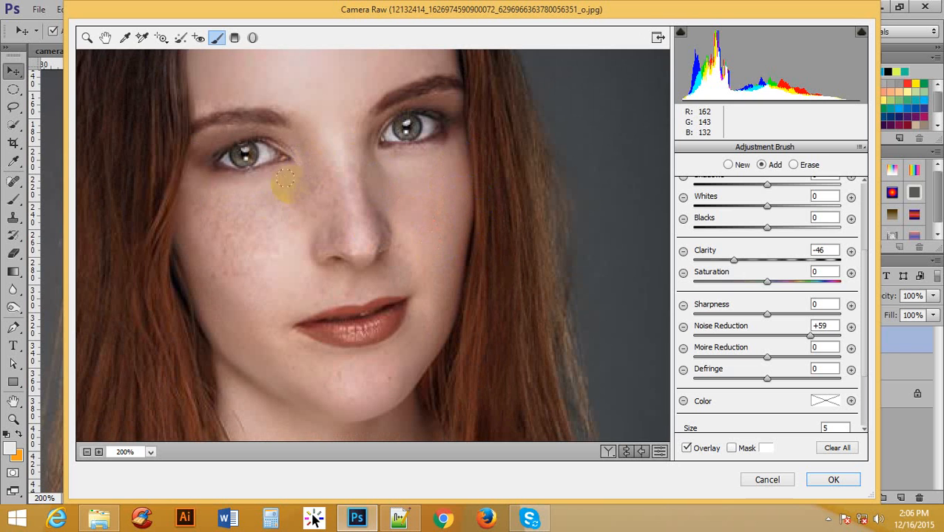
mouse_move(311, 190)
left_mouse_down()
mouse_move(280, 213)
mouse_move(223, 223)
left_mouse_up()
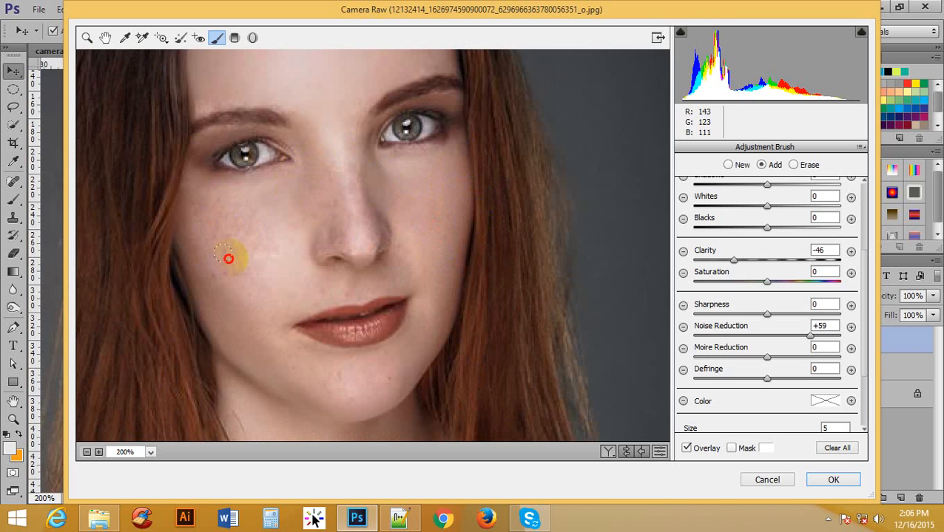
mouse_move(228, 259)
left_mouse_down()
mouse_move(213, 223)
mouse_move(198, 233)
mouse_move(223, 270)
mouse_move(210, 267)
mouse_move(199, 207)
mouse_move(206, 263)
left_mouse_up()
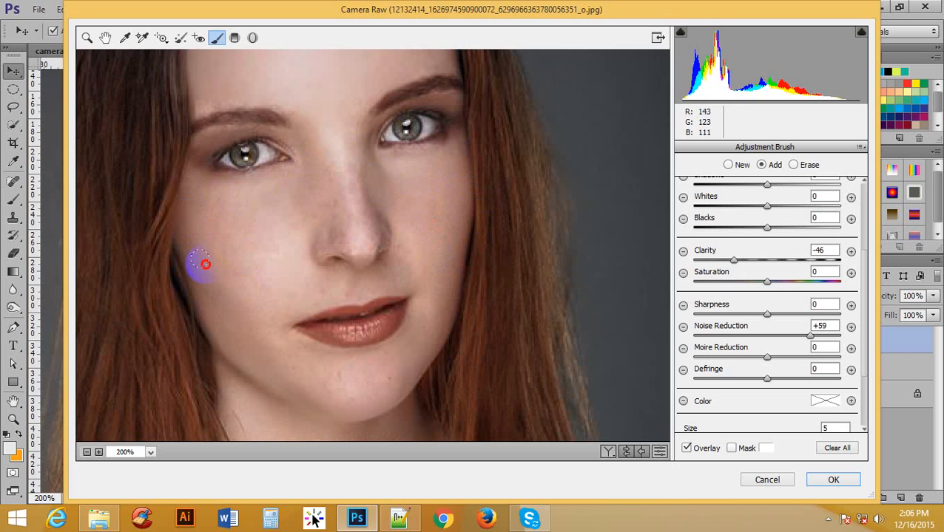
left_click_drag(336, 158, 354, 206)
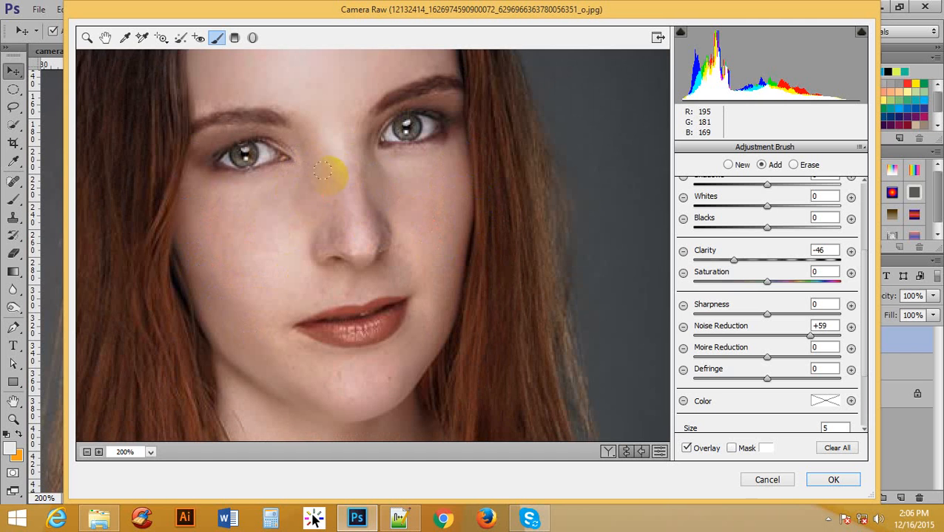
Brush over the chin and along the jawline up to the lower cheek
scroll(397, 195, "down", 2)
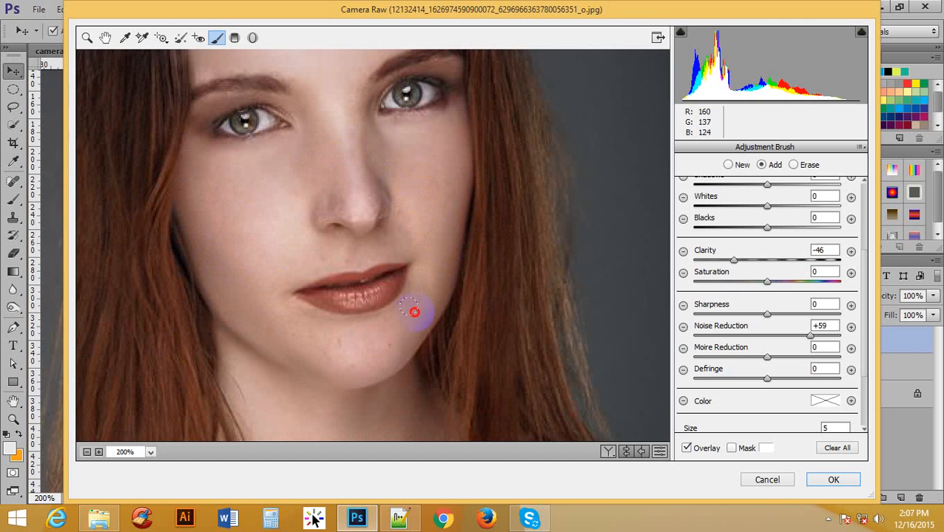
mouse_move(413, 311)
left_mouse_down()
mouse_move(356, 340)
mouse_move(407, 335)
mouse_move(361, 349)
mouse_move(260, 338)
left_mouse_up()
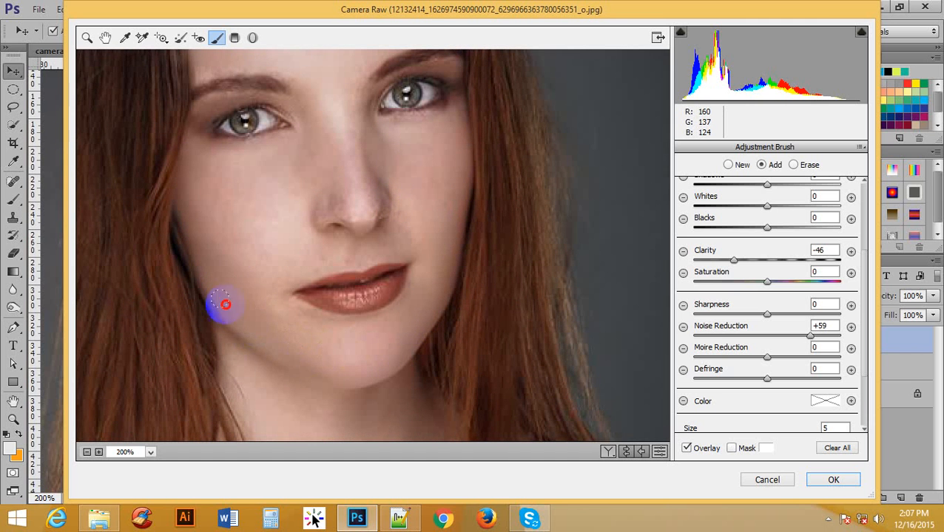
left_click_drag(226, 305, 205, 264)
Reduce the brush size to 2 and smooth the skin between the nose and upper lip and beside the nostril
key("bracketleft")
key("bracketleft")
key("bracketleft")
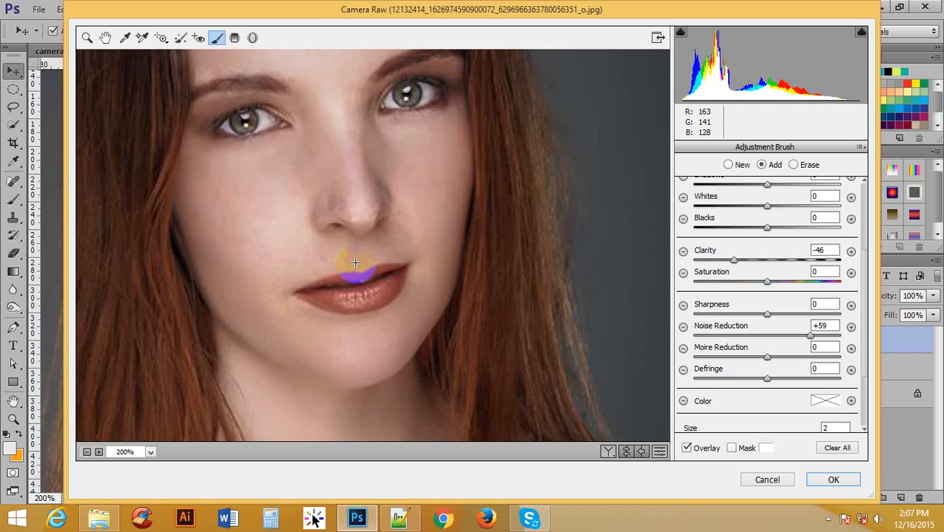
left_click(354, 248, "ctrl")
left_click(351, 265, "ctrl")
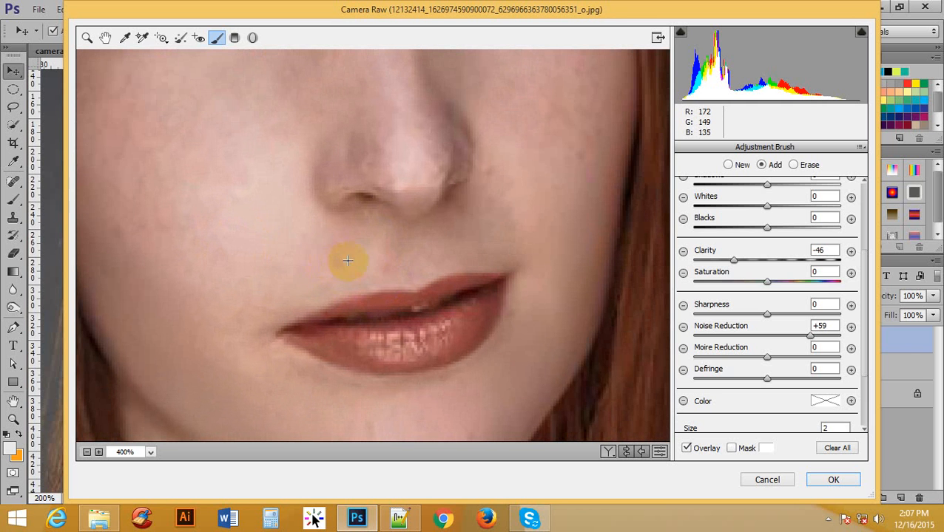
left_click_drag(349, 260, 305, 246)
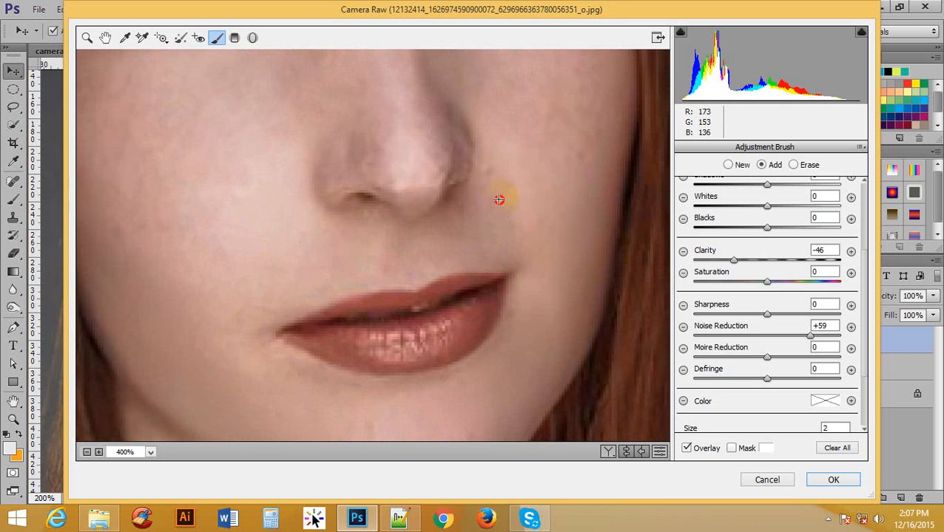
scroll(290, 277, "down", 2)
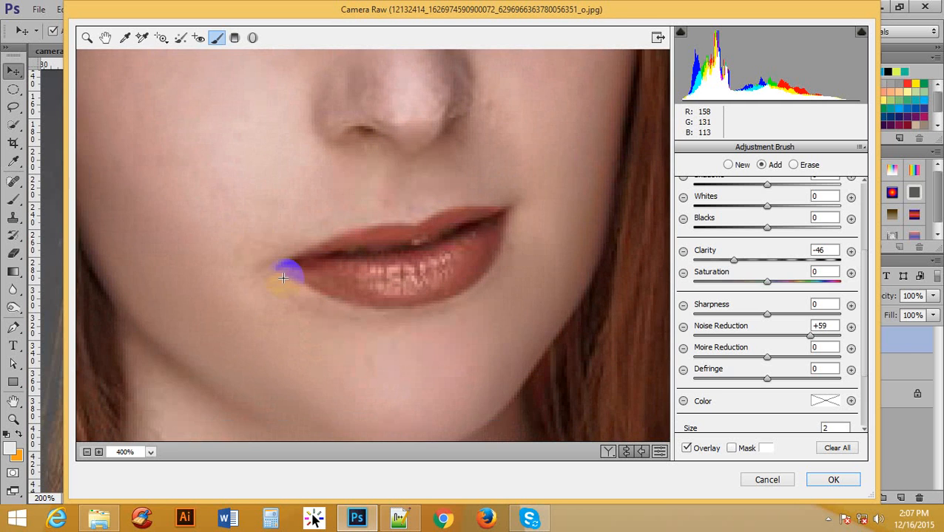
Set the brush size to 4 and smooth the cheek beside the mouth corner and the chin
left_click(187, 201)
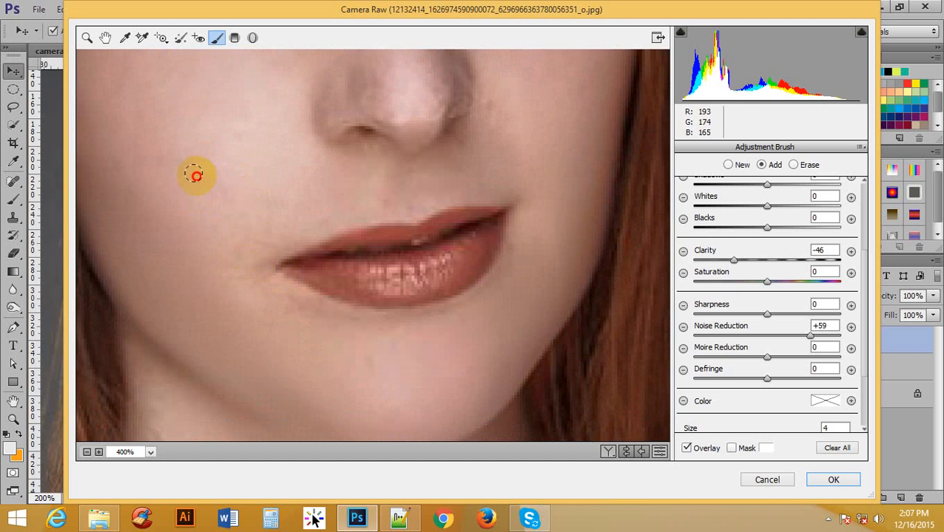
mouse_move(187, 201)
left_mouse_down()
mouse_move(216, 214)
mouse_move(261, 186)
mouse_move(278, 210)
mouse_move(233, 230)
mouse_move(256, 293)
left_mouse_up()
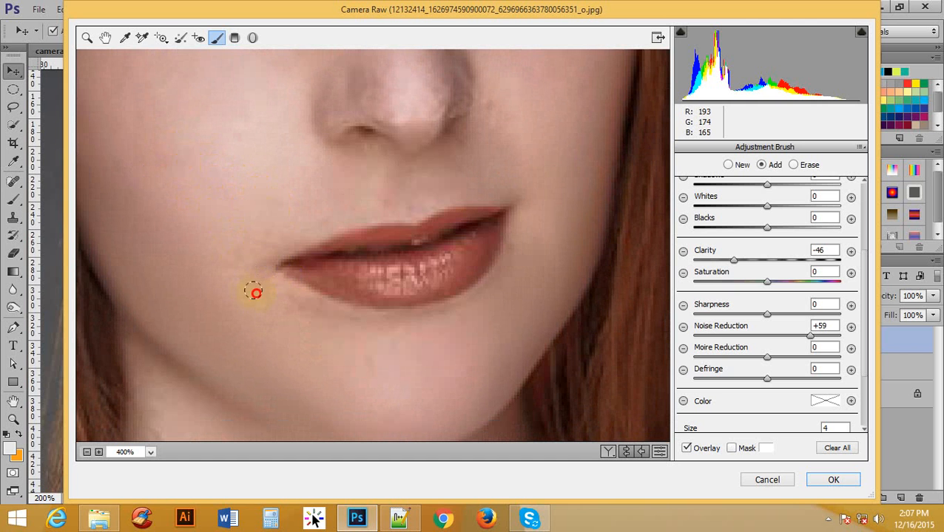
scroll(394, 338, "down", 3)
mouse_move(396, 323)
left_mouse_down()
mouse_move(519, 311)
mouse_move(529, 276)
left_mouse_up()
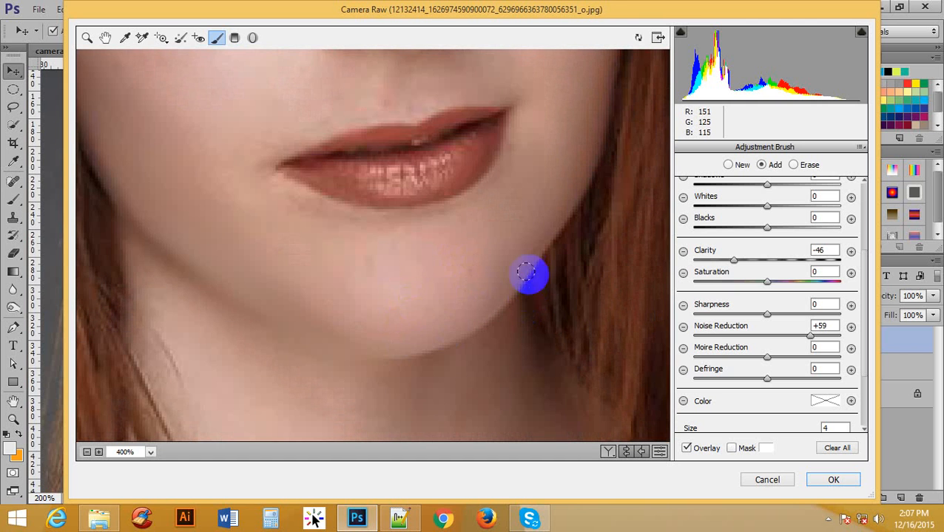
Smooth the forehead skin just above the eyebrow nearest the dark hair with Adjustment Brush strokes at 400% zoom
left_click_drag(517, 225, 641, 396)
mouse_move(436, 349)
left_mouse_down()
mouse_move(446, 422)
mouse_move(506, 481)
left_mouse_up()
mouse_move(432, 324)
left_mouse_down()
mouse_move(440, 327)
mouse_move(307, 386)
left_mouse_up()
mouse_move(481, 272)
left_mouse_down()
mouse_move(385, 381)
mouse_move(361, 445)
left_mouse_up()
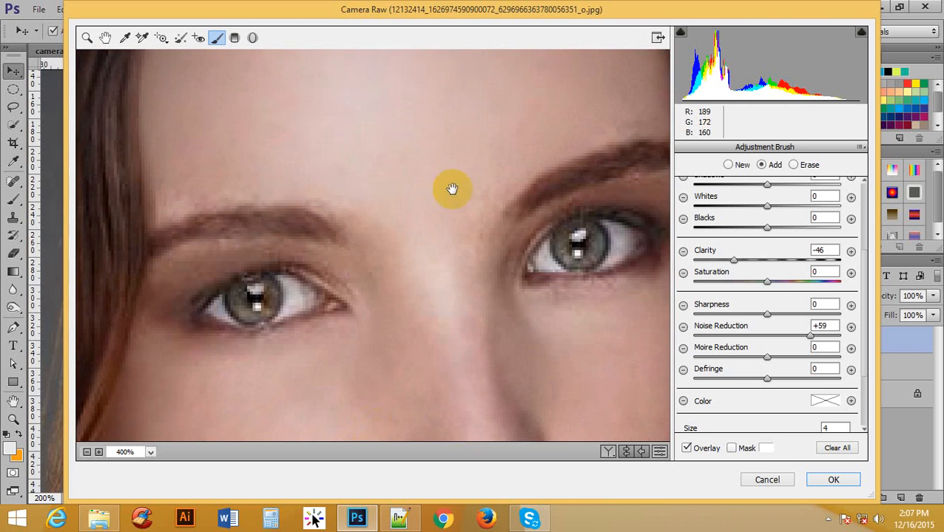
left_click_drag(420, 136, 567, 253)
mouse_move(473, 306)
left_mouse_down()
mouse_move(419, 298)
mouse_move(315, 309)
left_mouse_up()
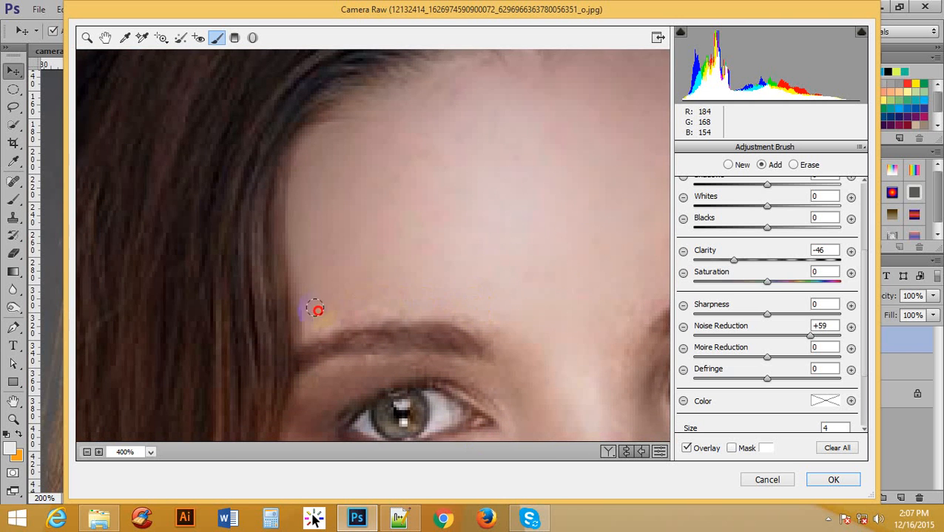
mouse_move(469, 315)
left_mouse_down()
mouse_move(499, 193)
mouse_move(499, 253)
mouse_move(358, 249)
mouse_move(330, 306)
left_mouse_up()
Brush over the shaded cheek between the nose and the hair
mouse_move(626, 242)
left_mouse_down()
mouse_move(364, 228)
mouse_move(338, 242)
left_mouse_up()
mouse_move(422, 225)
left_mouse_down()
mouse_move(510, 189)
mouse_move(493, 183)
mouse_move(558, 185)
mouse_move(580, 268)
mouse_move(587, 161)
left_mouse_up()
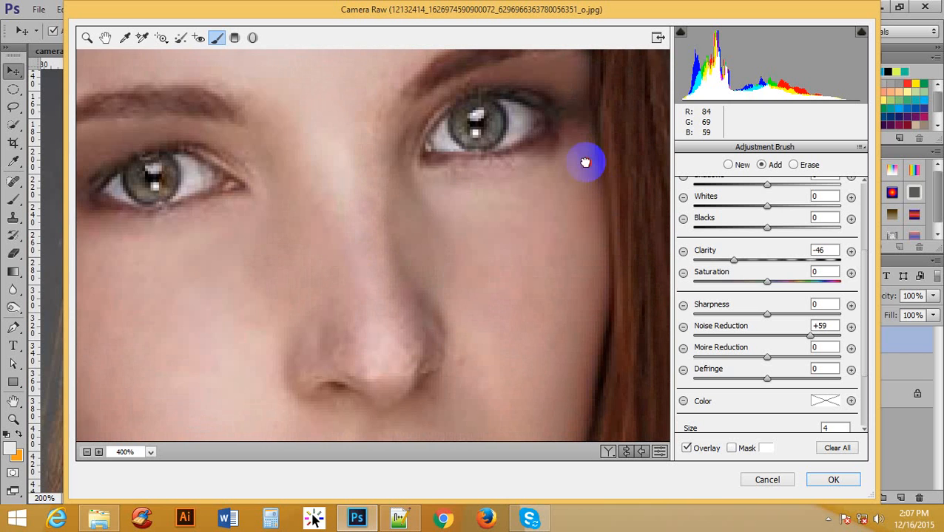
left_click_drag(524, 295, 494, 256)
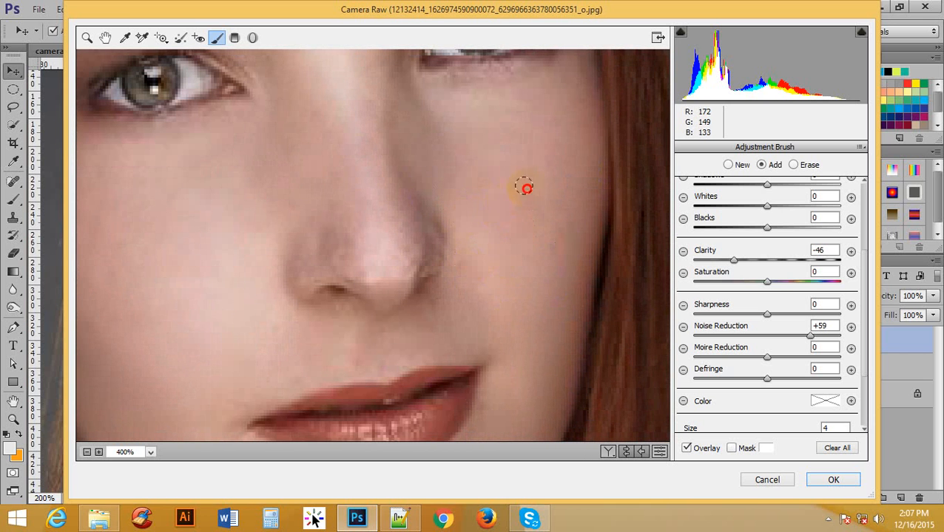
Touch up the remaining spots on the upper forehead near the hairline with the Adjustment Brush
left_click_drag(472, 177, 554, 367)
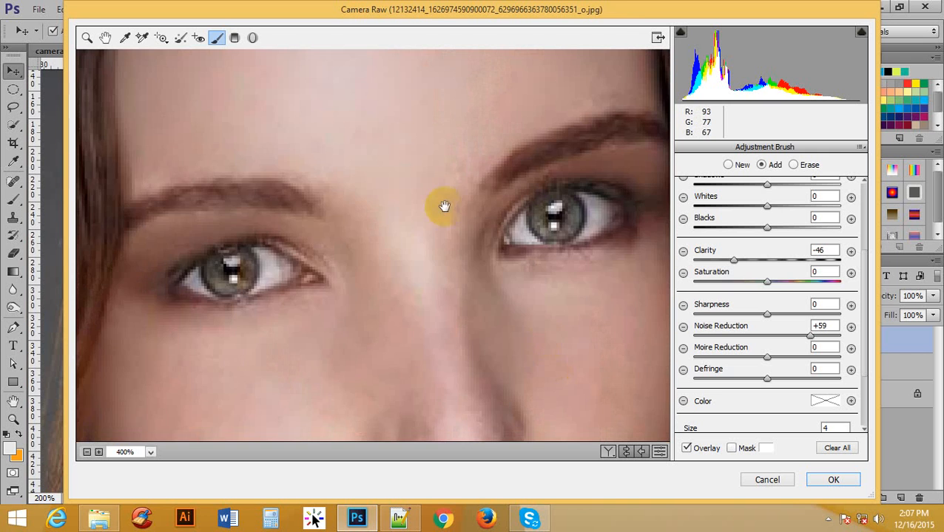
left_click_drag(443, 193, 457, 344)
mouse_move(503, 276)
left_mouse_down()
mouse_move(574, 204)
mouse_move(579, 224)
left_mouse_up()
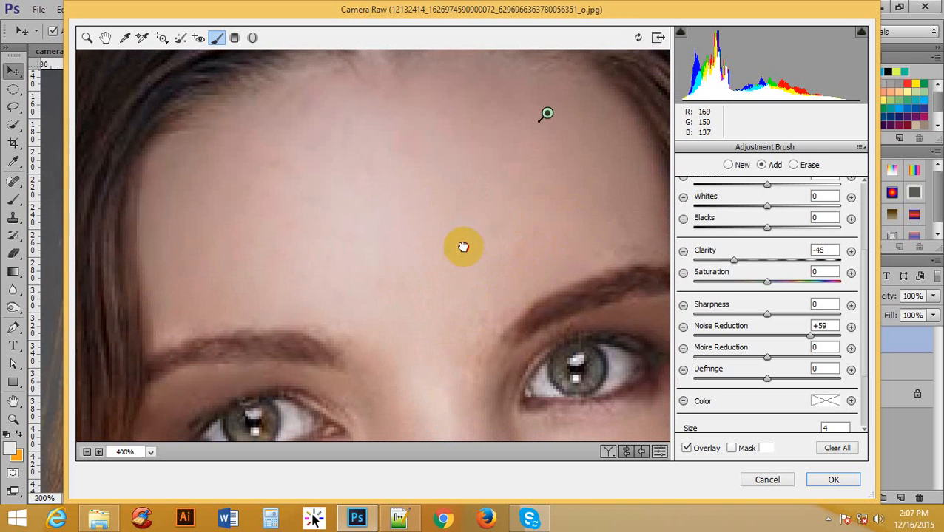
left_click_drag(464, 246, 599, 202)
left_click_drag(395, 157, 380, 167)
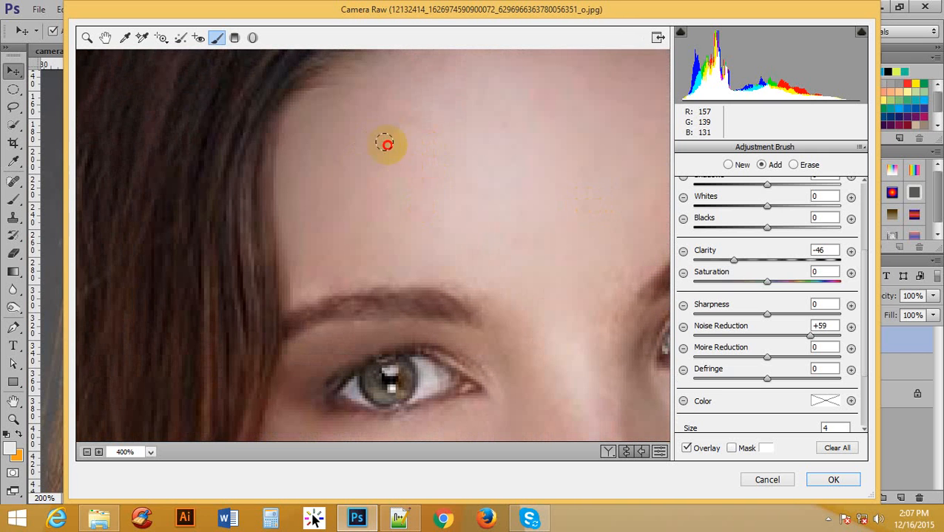
Check the smoothed face as a whole and touch up the outer cheek beside the long hair
scroll(535, 191, "down", 2)
left_click_drag(558, 177, 390, 231)
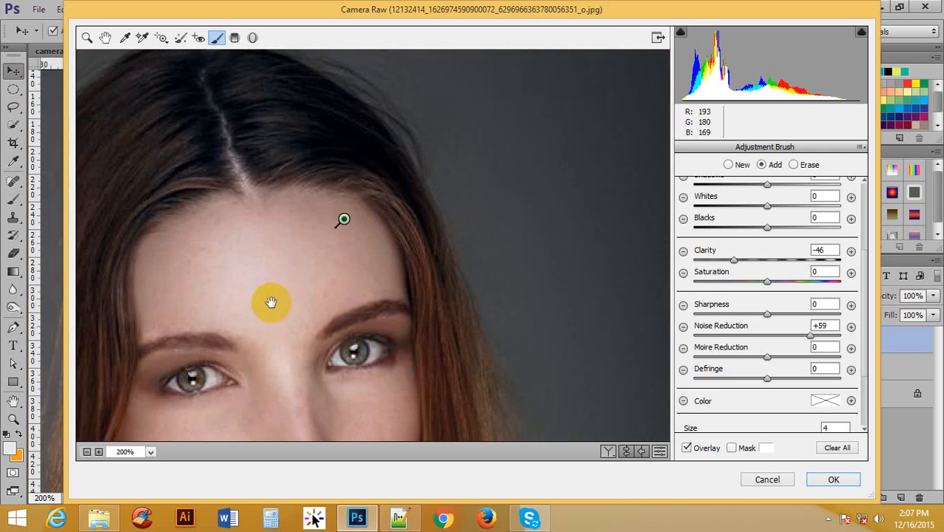
left_click_drag(271, 303, 379, 97)
scroll(331, 352, "up", 1)
left_click_drag(335, 344, 370, 343)
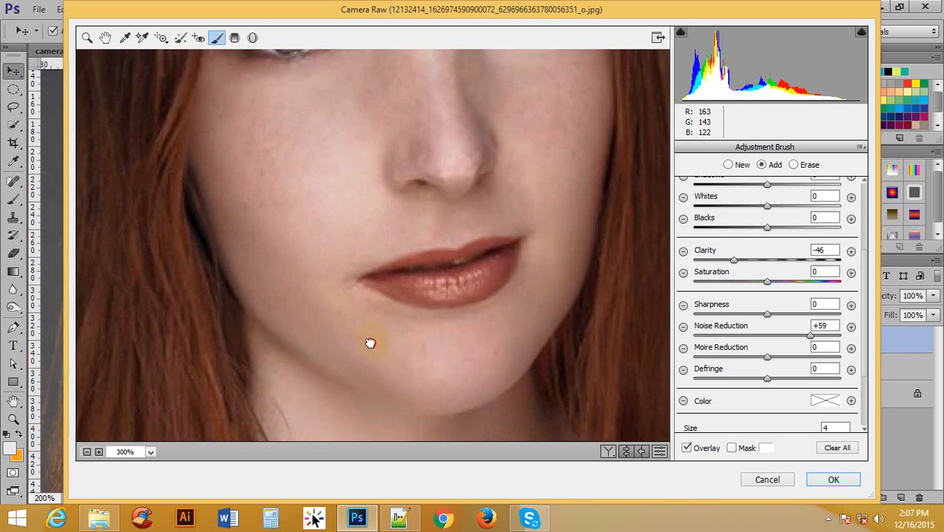
scroll(370, 343, "down", 2)
left_click(362, 141, "ctrl")
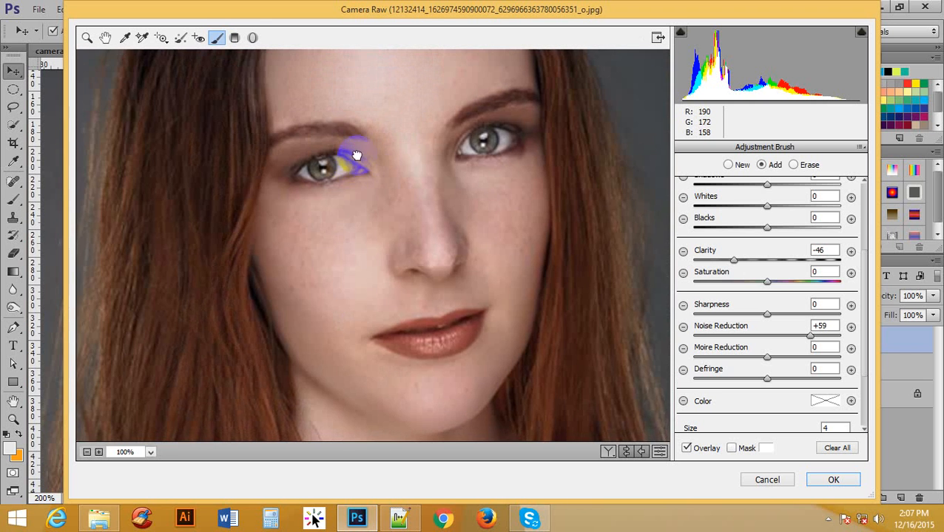
left_click_drag(319, 264, 277, 280)
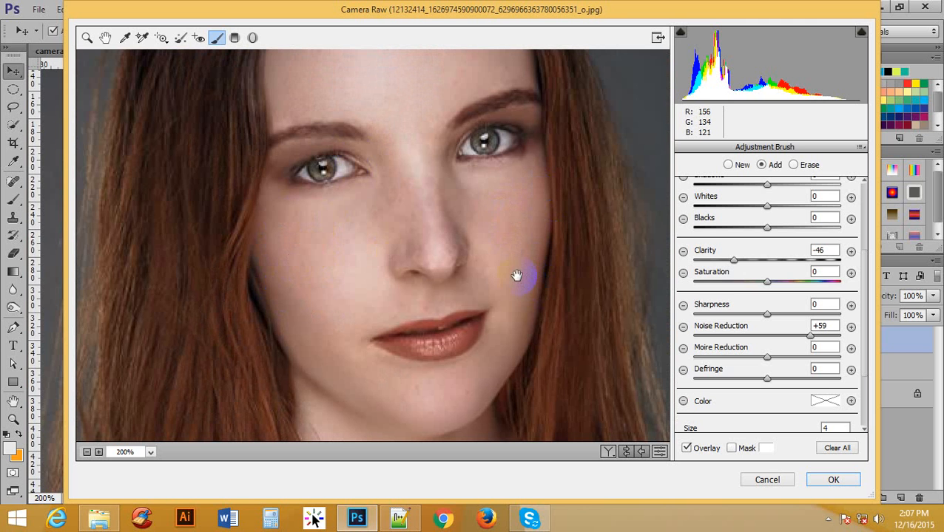
Paint the Adjustment Brush over the neck and the chest above the lace neckline
left_click_drag(516, 275, 501, 119)
left_click_drag(453, 261, 448, 152)
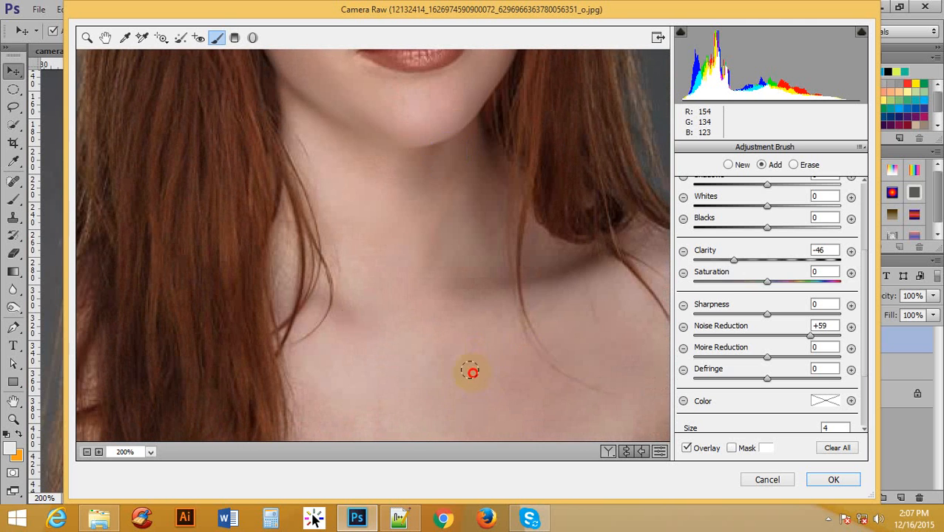
mouse_move(465, 376)
left_mouse_down()
mouse_move(500, 251)
mouse_move(527, 254)
left_mouse_up()
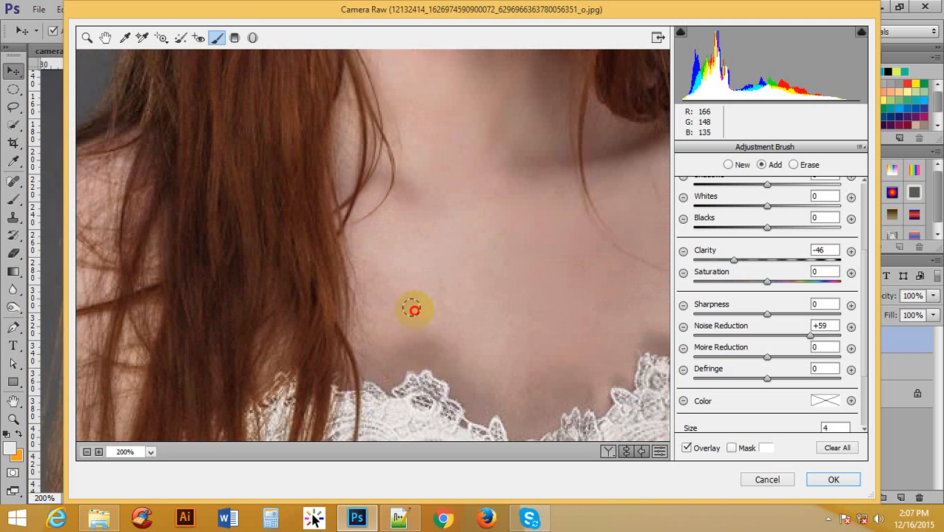
left_click_drag(520, 400, 311, 339)
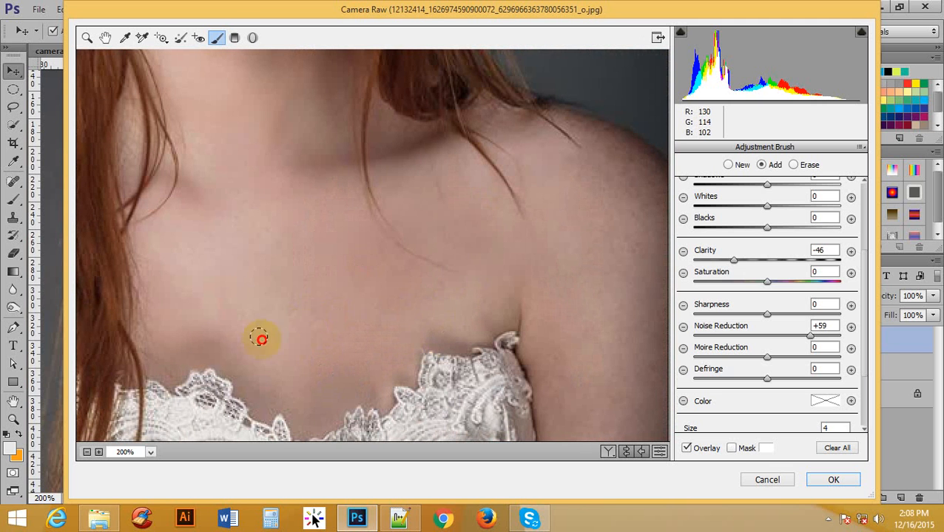
Smooth the bare shoulder and upper arm beside the corset with Adjustment Brush strokes
left_click_drag(535, 280, 520, 290)
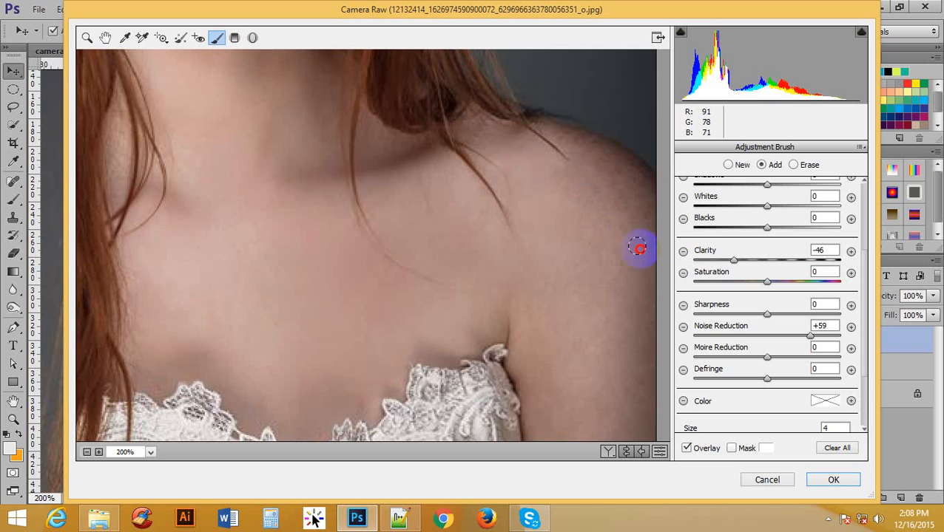
mouse_move(579, 151)
left_mouse_down()
mouse_move(605, 155)
mouse_move(576, 174)
left_mouse_up()
mouse_move(615, 345)
left_mouse_down()
mouse_move(557, 126)
mouse_move(609, 321)
left_mouse_up()
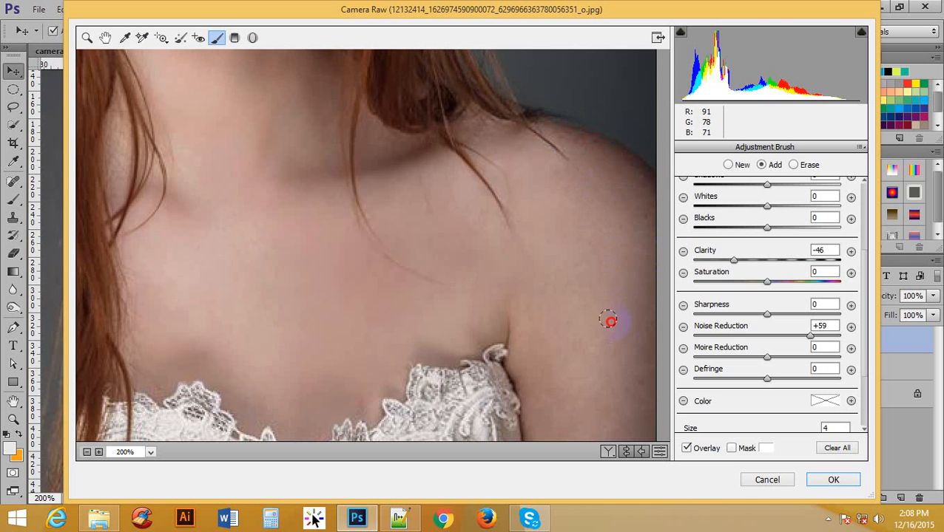
mouse_move(608, 423)
left_mouse_down()
mouse_move(638, 360)
mouse_move(626, 412)
left_mouse_up()
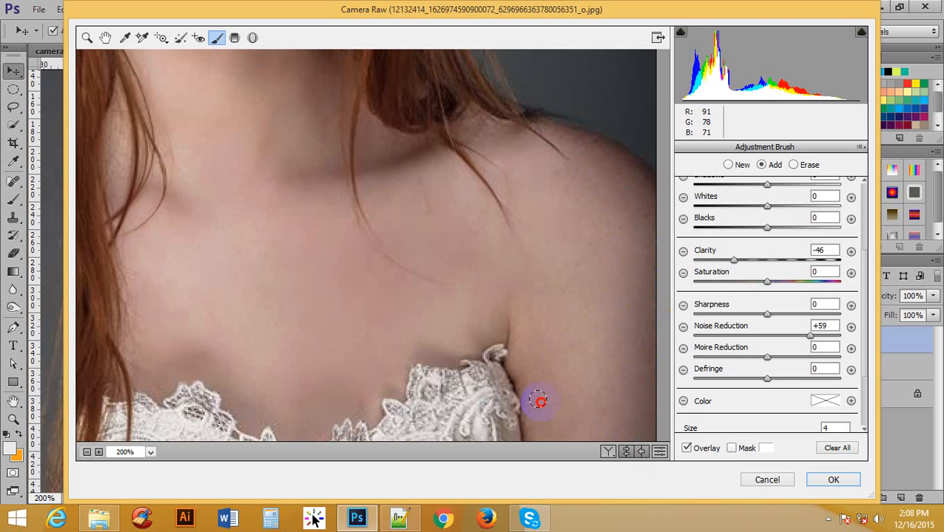
Paint down the rest of the same arm beside the corset, enlarging the brush size to 8
left_click_drag(538, 401, 548, 93)
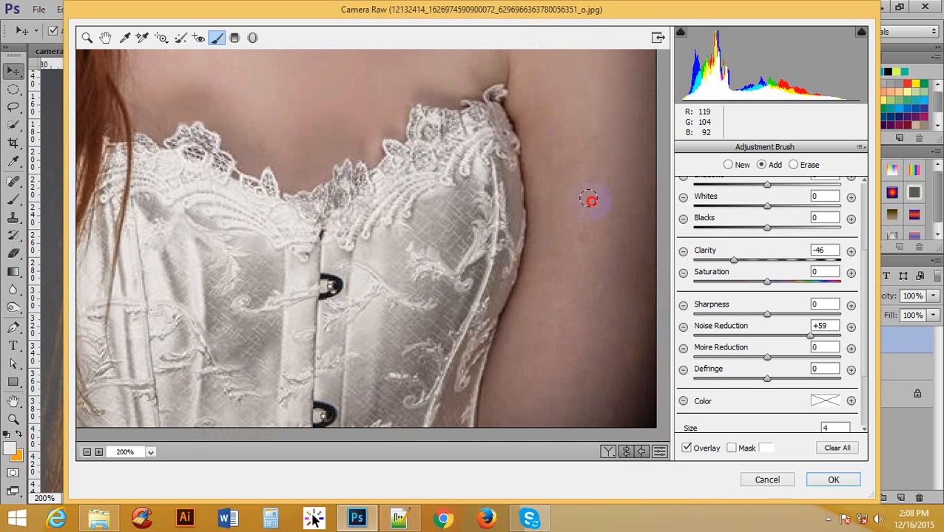
mouse_move(614, 219)
left_mouse_down()
mouse_move(635, 245)
mouse_move(564, 324)
mouse_move(566, 341)
left_mouse_up()
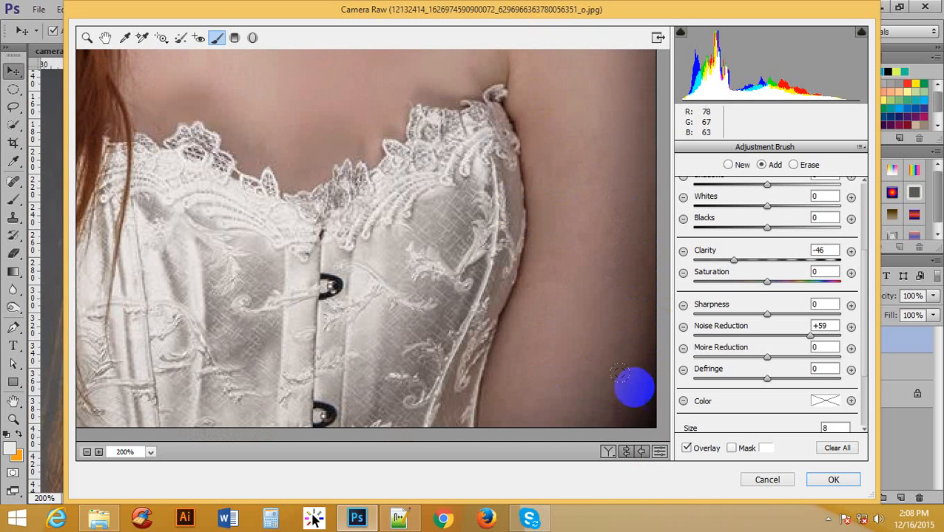
mouse_move(634, 375)
left_mouse_down()
mouse_move(620, 345)
mouse_move(599, 372)
mouse_move(545, 412)
left_mouse_up()
Smooth the other arm beside and behind the long hair with Adjustment Brush strokes
left_click_drag(237, 234, 400, 308)
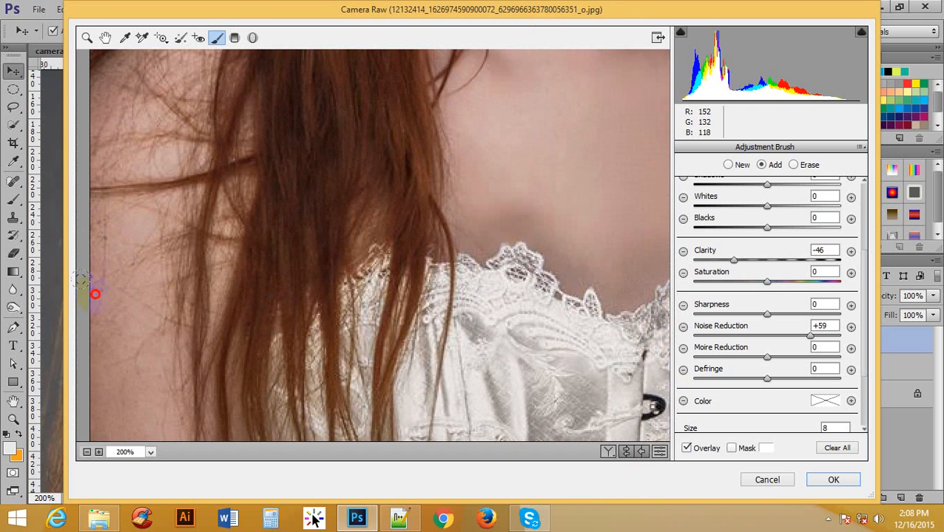
left_click_drag(140, 333, 275, 101)
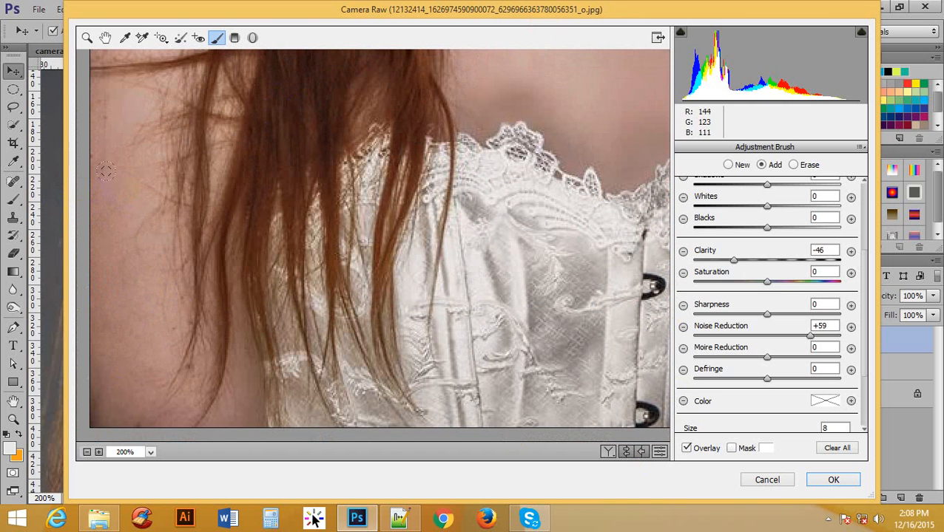
left_click(113, 404)
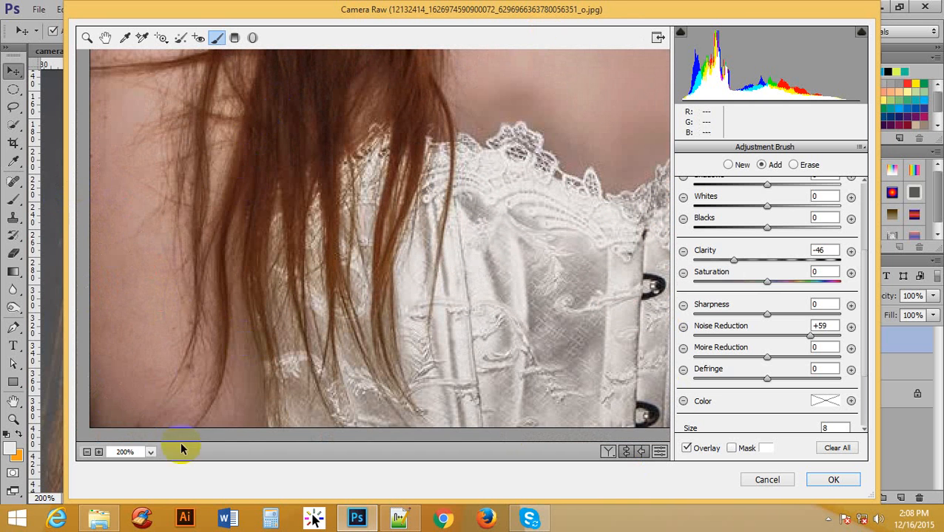
left_click(202, 381)
scroll(261, 375, "up", 10)
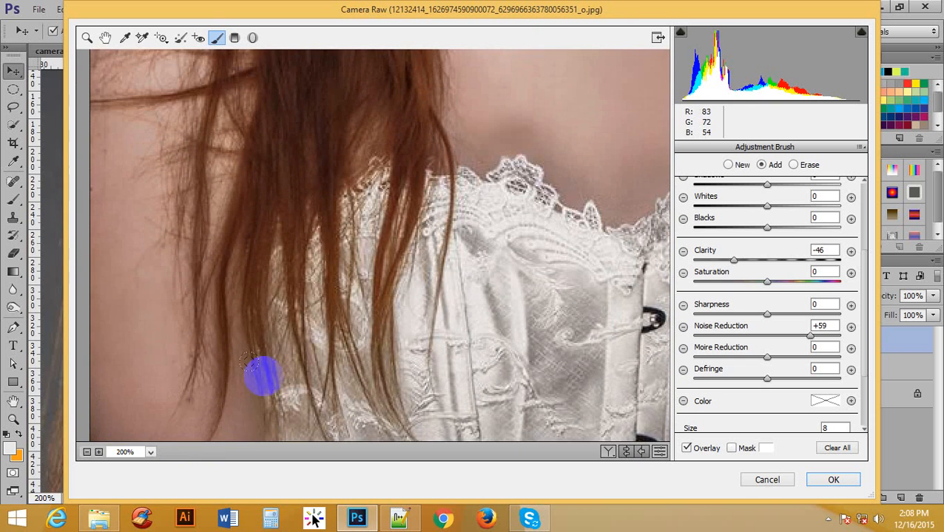
Examine the smoothed neck, forehead and eye area up close, and the portrait as a whole
scroll(517, 358, "right", 5)
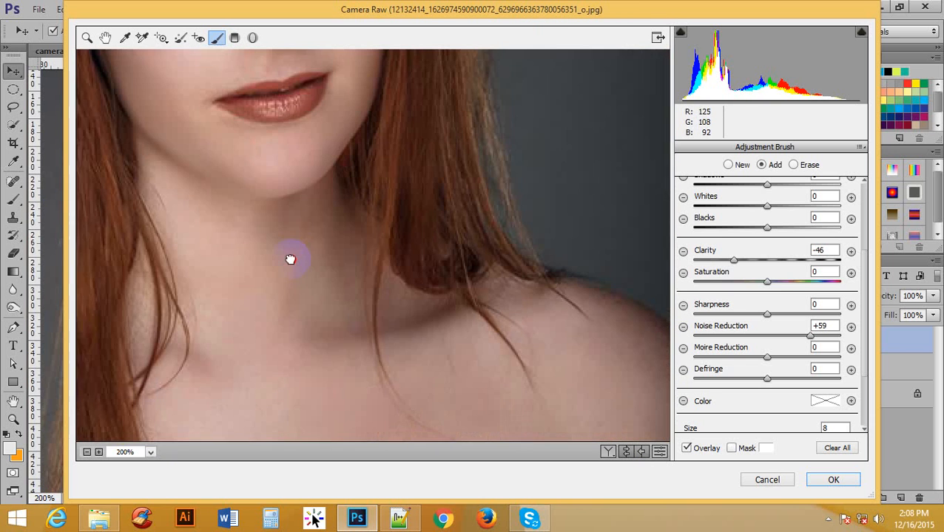
left_click(323, 306)
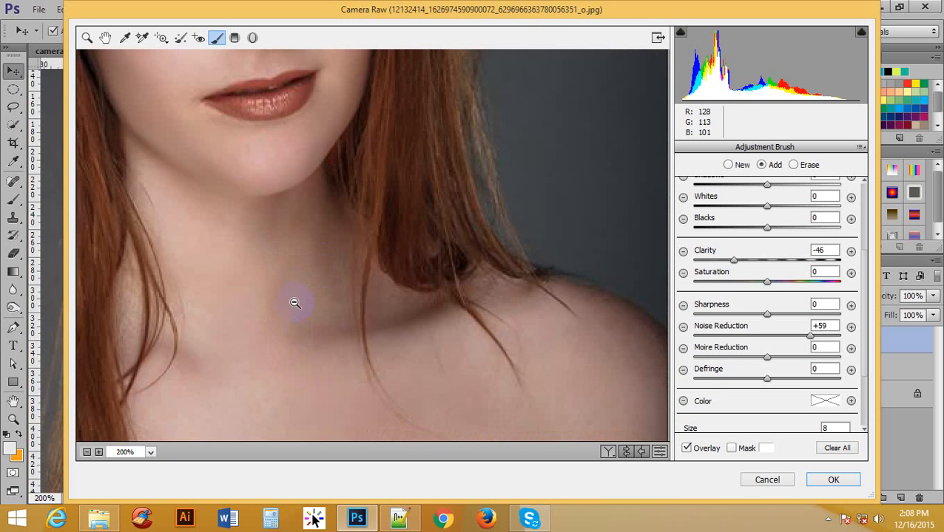
left_click(294, 303)
left_click(291, 301)
left_click(348, 137)
left_click(353, 105)
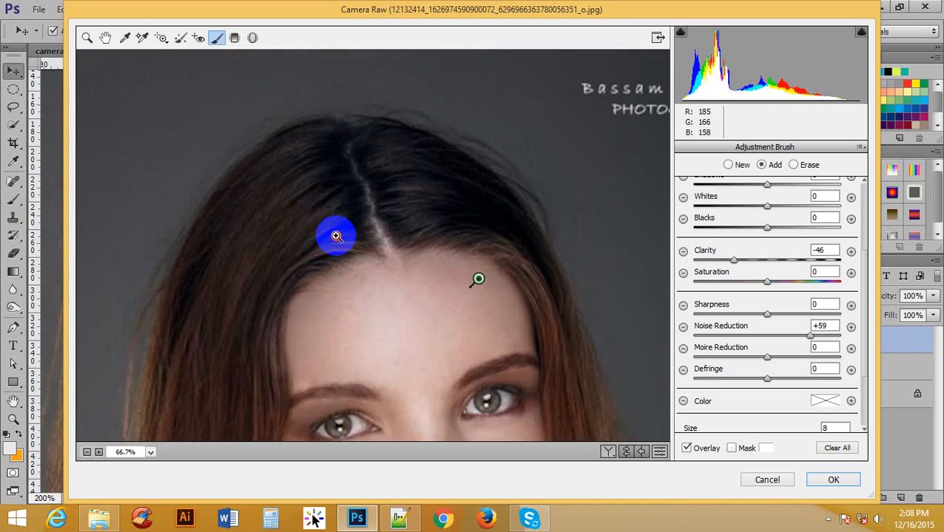
left_click(337, 322)
left_click(372, 293)
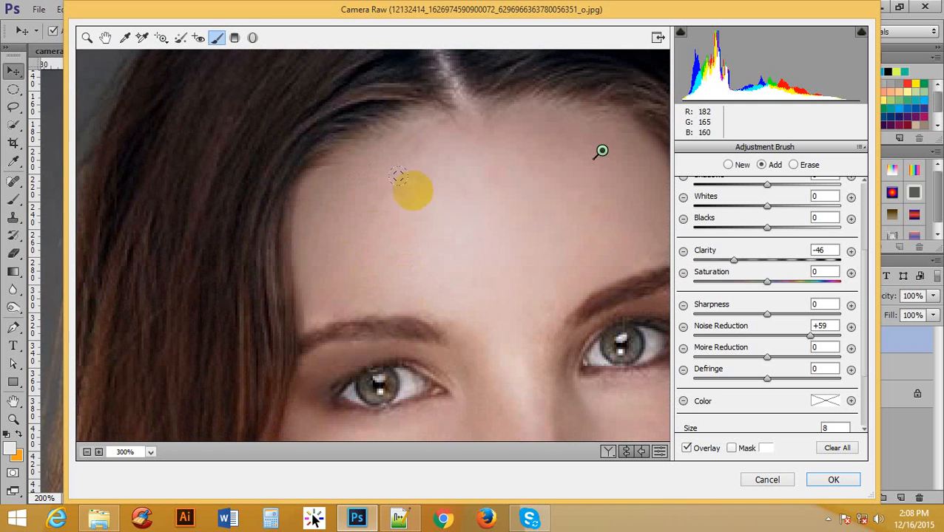
left_click_drag(486, 219, 238, 175)
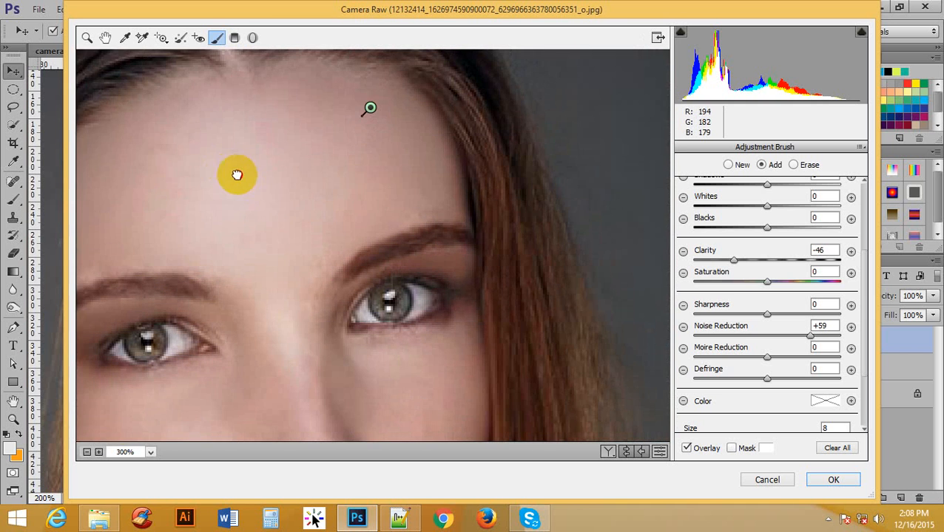
key("ctrl+minus")
key("ctrl+minus")
key("ctrl+minus")
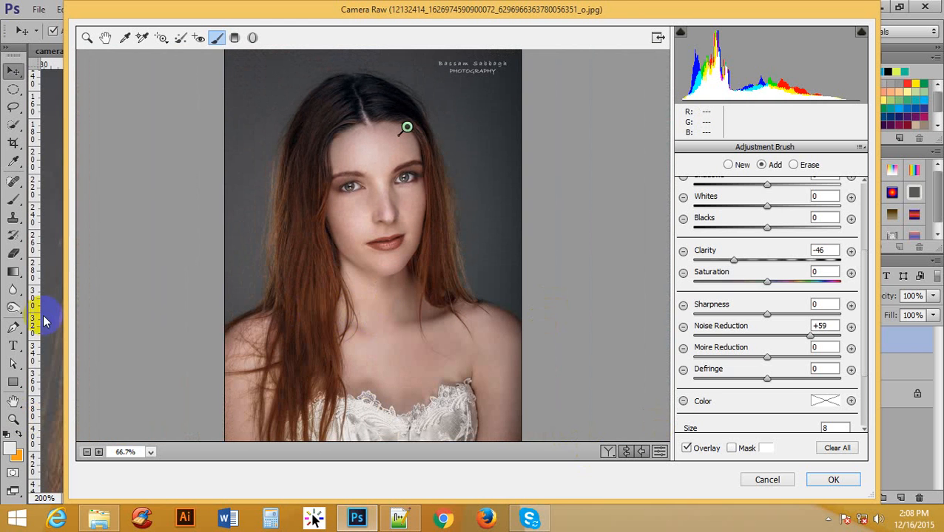
Apply the Camera Raw Filter to Layer 1 copy and compare before and after by toggling the layer's visibility
left_click(833, 480)
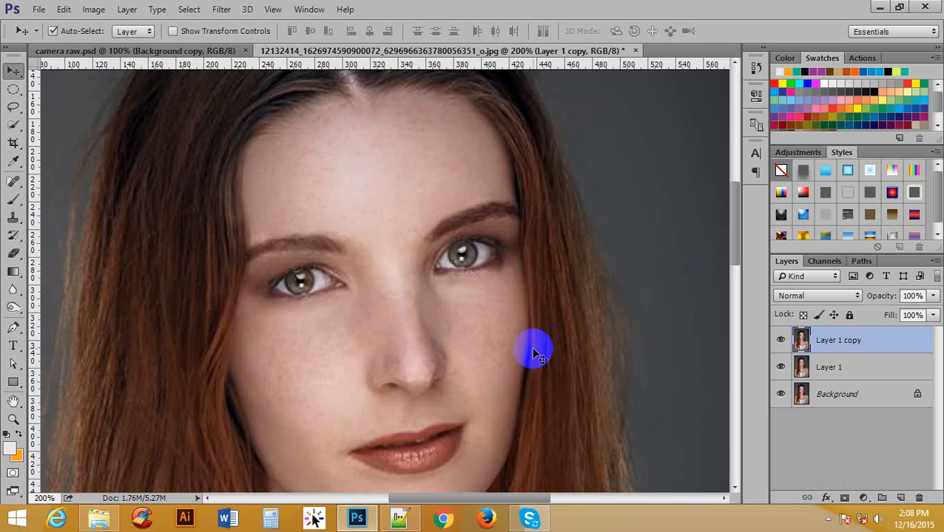
left_click(780, 341)
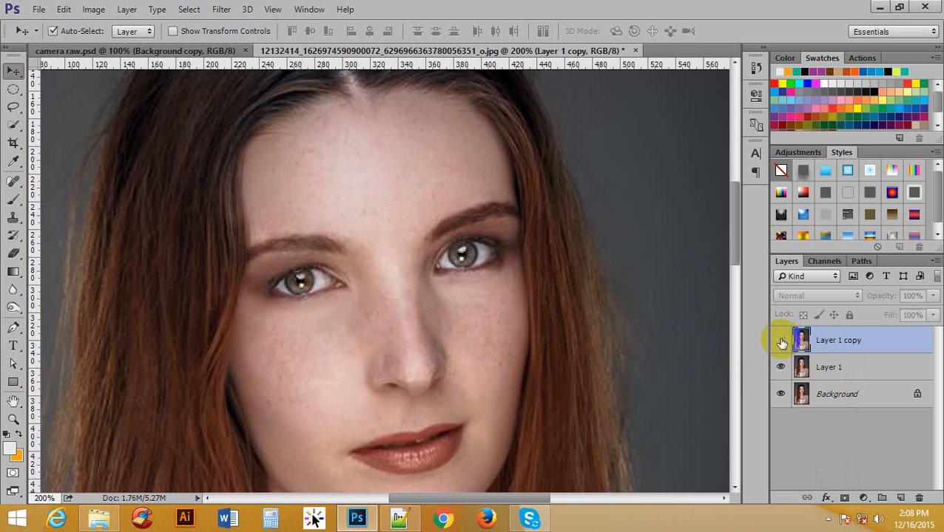
left_click(781, 341)
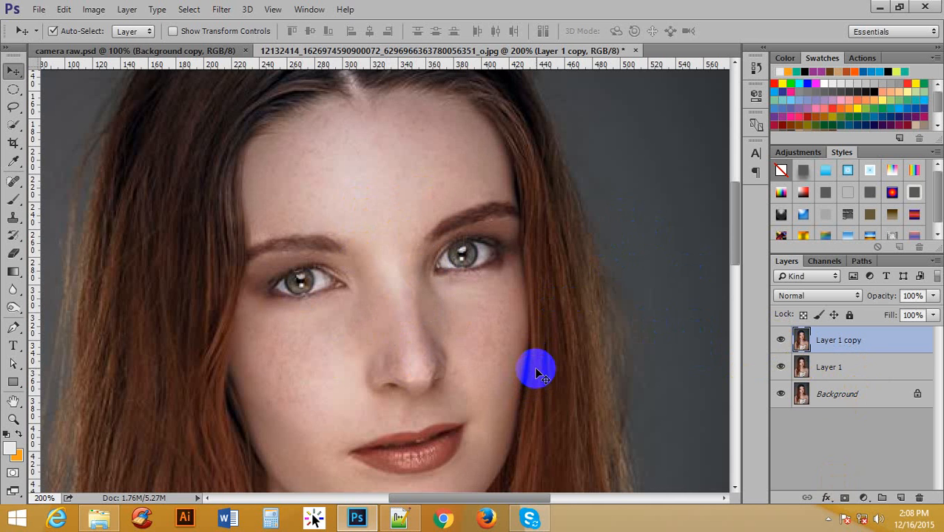
Examine the retouched skin across the face, neck, chest and arms at different magnifications
left_click(392, 231, "alt")
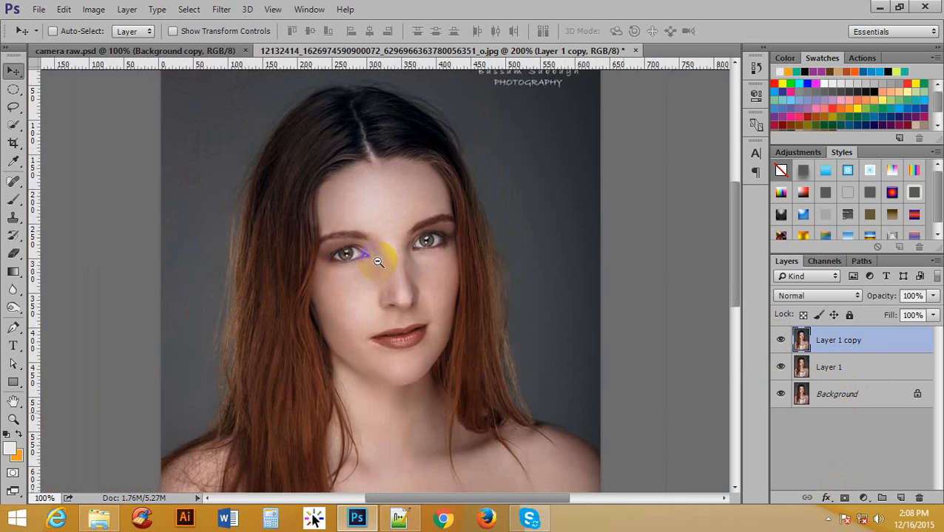
left_click(377, 322, "alt")
left_click(397, 254, "ctrl")
left_click(409, 229, "ctrl")
scroll(411, 229, "up", 3)
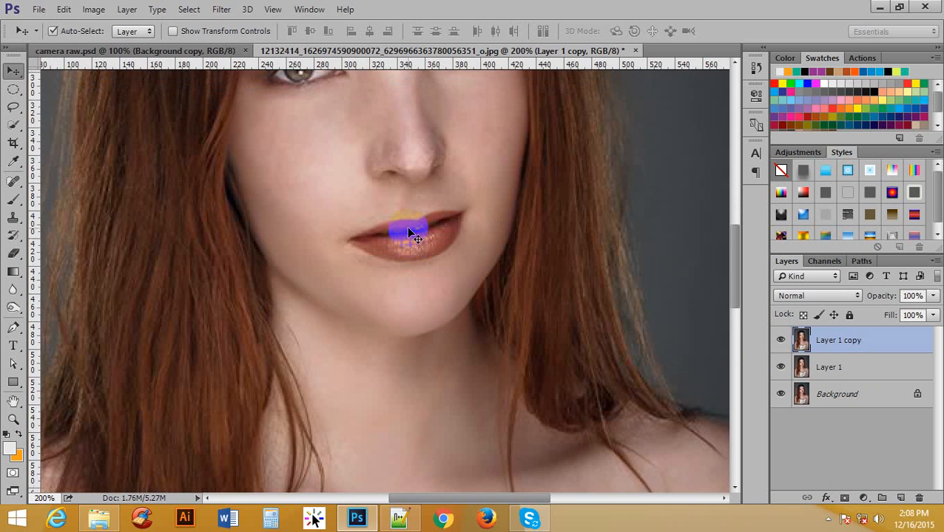
left_click(400, 211, "alt")
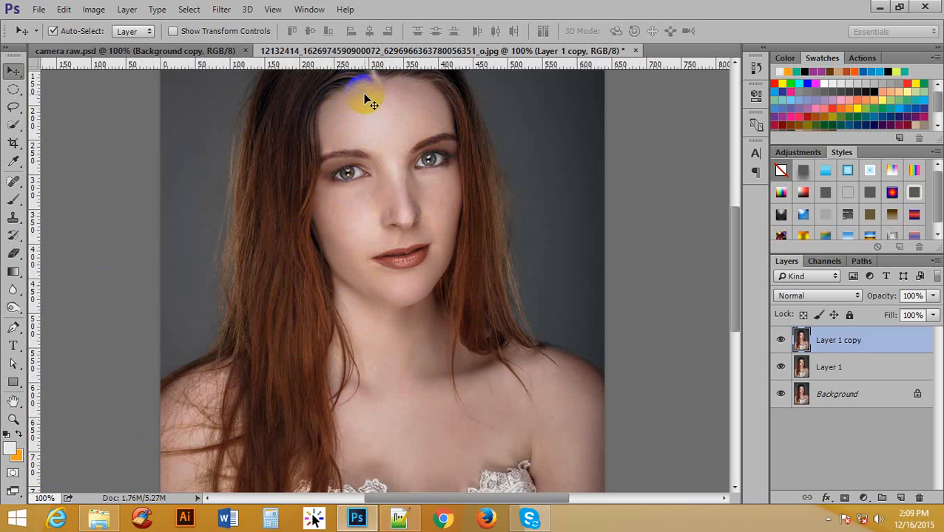
scroll(444, 381, "down", 3)
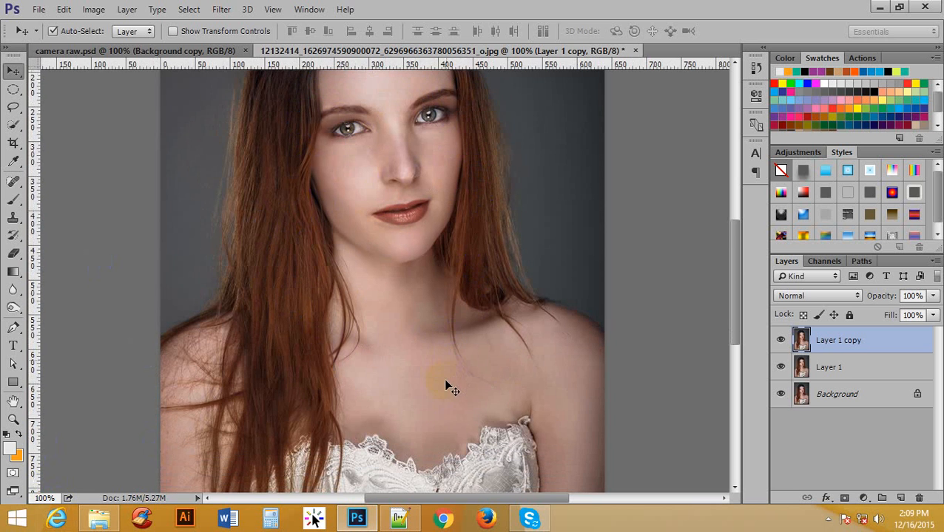
scroll(406, 390, "down", 3)
scroll(406, 383, "up", 2)
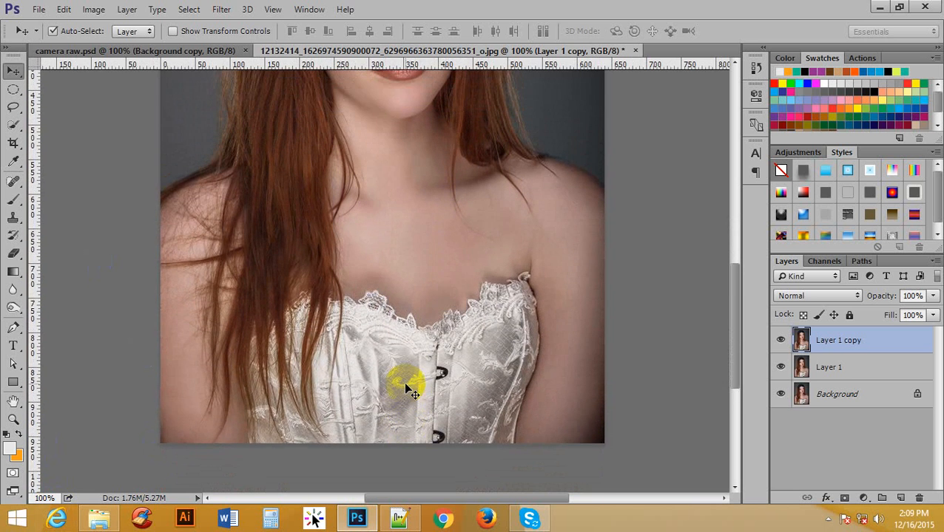
scroll(405, 382, "up", 6)
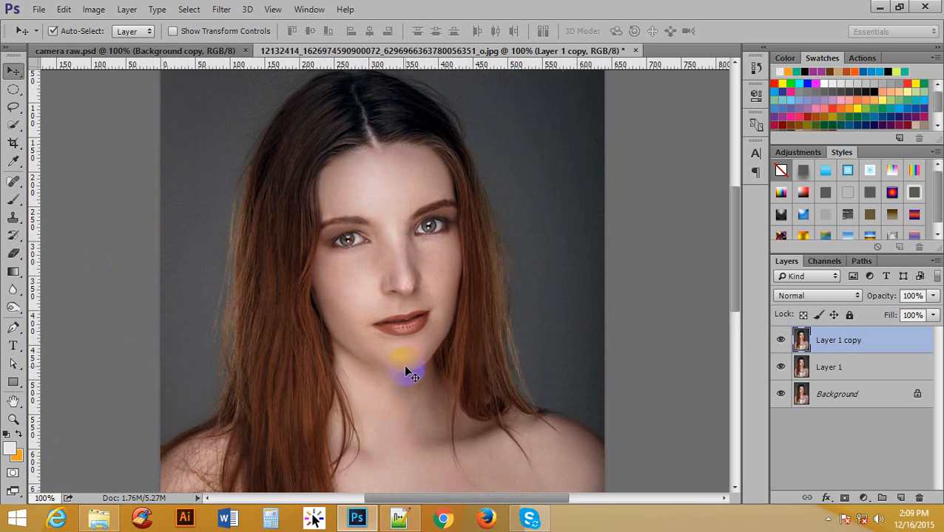
left_click(221, 10)
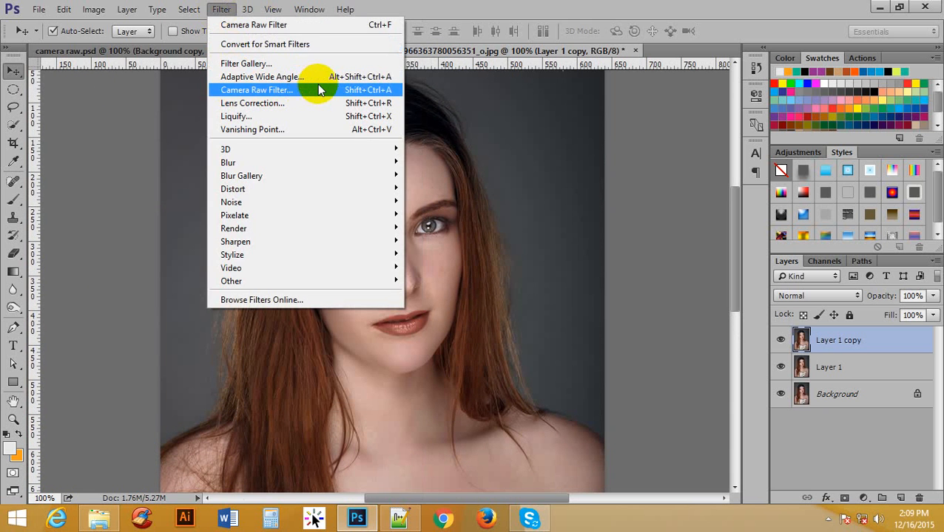
left_click(585, 6)
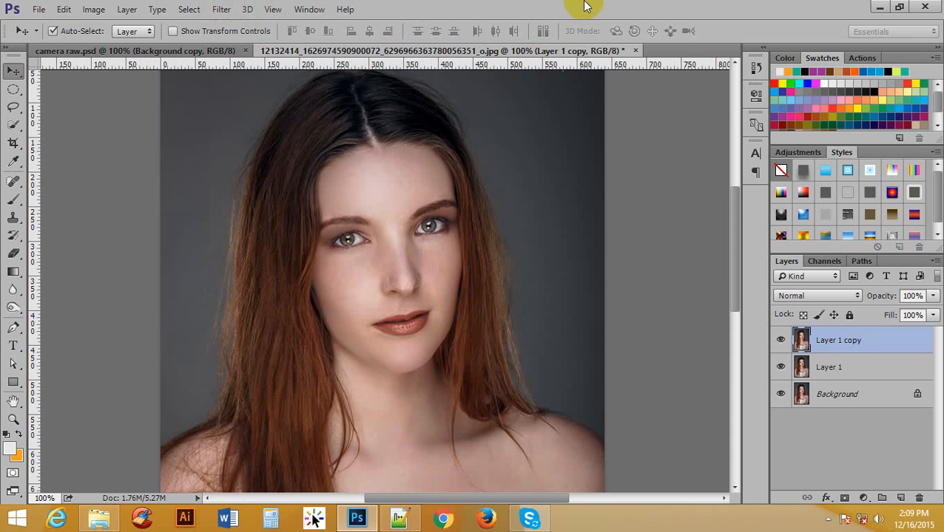